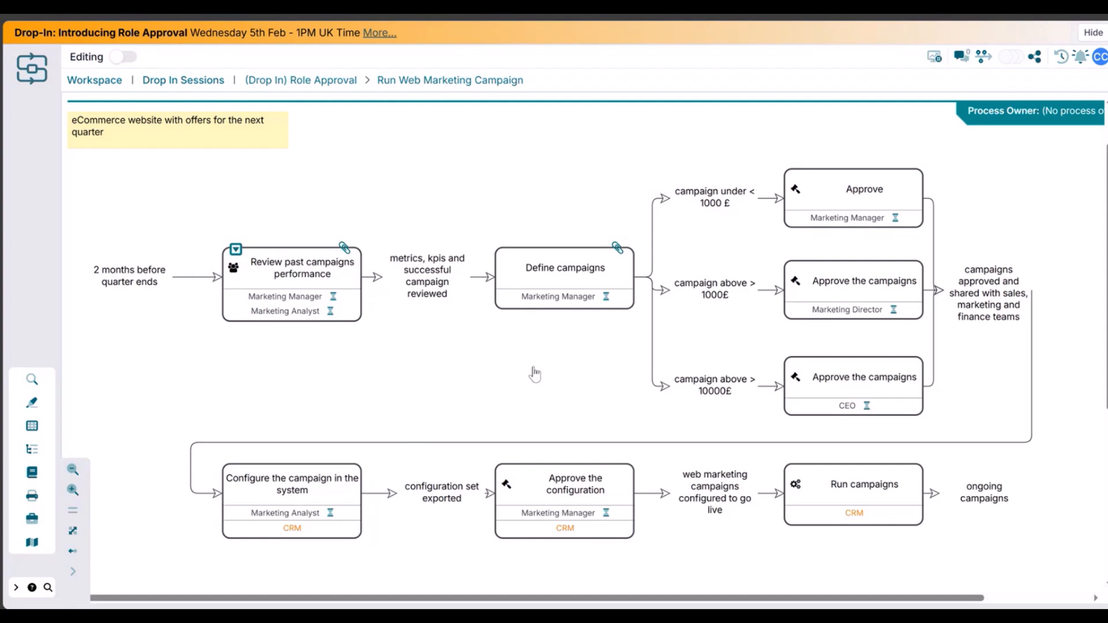
- Inspect the approval status of the Marketing Manager role on the Review past campaigns performance activity
click(337, 303)
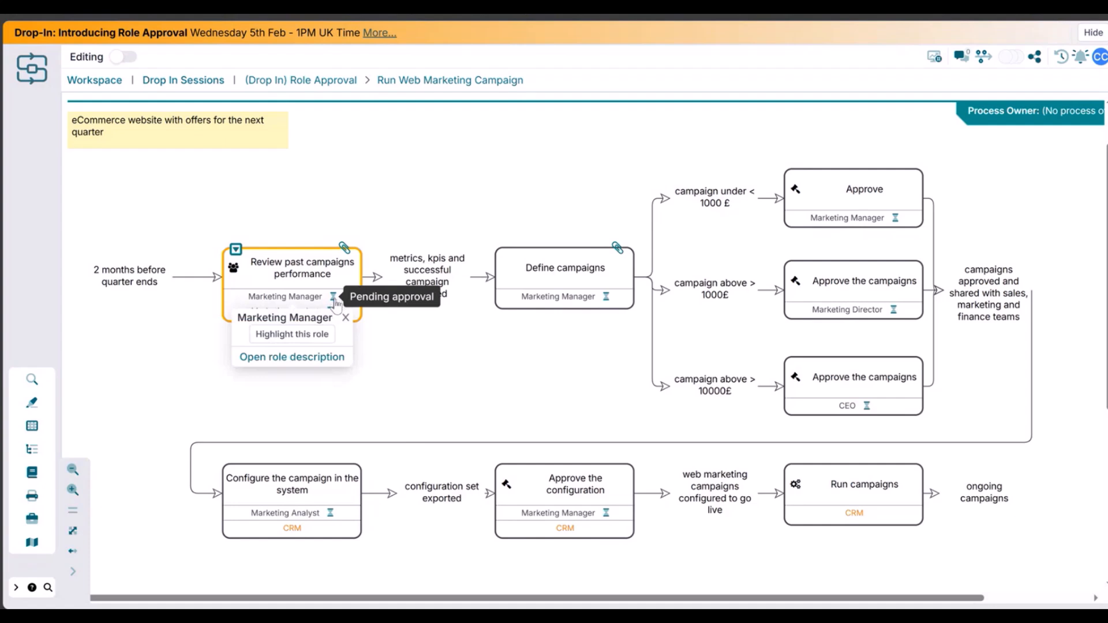
click(346, 318)
click(331, 316)
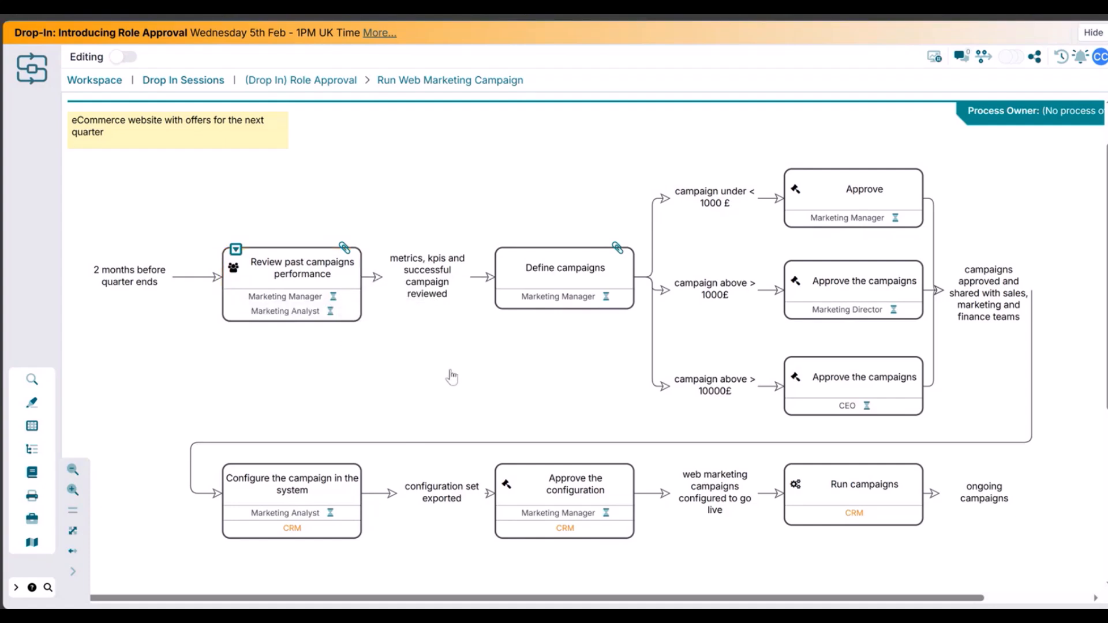
- Switch on editing and browse the available roles list for the Review past campaigns performance activity
click(121, 56)
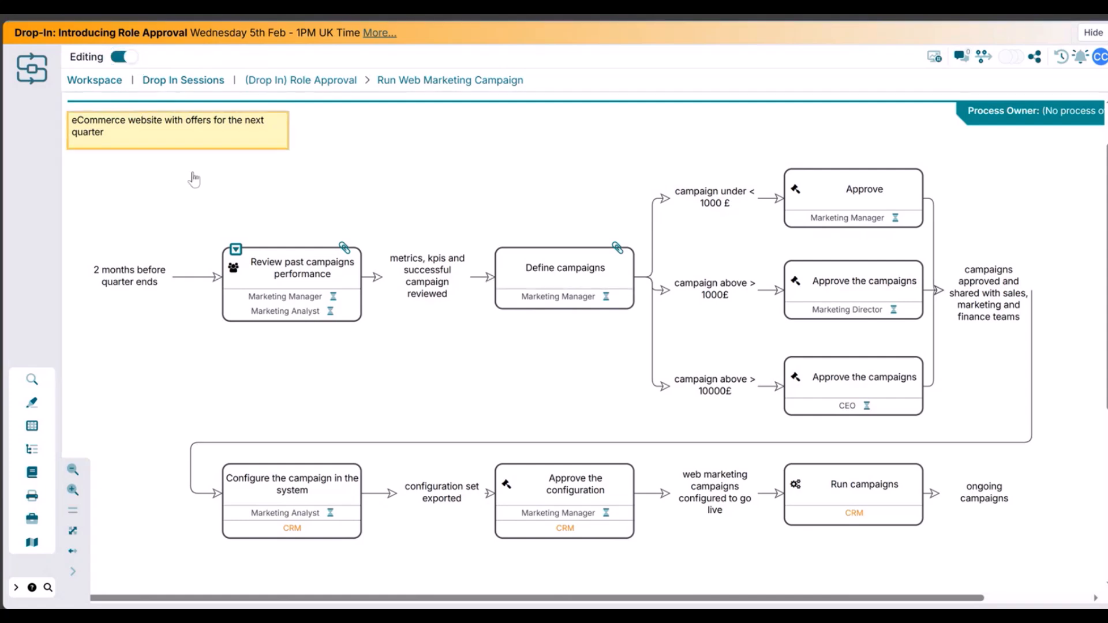
click(324, 288)
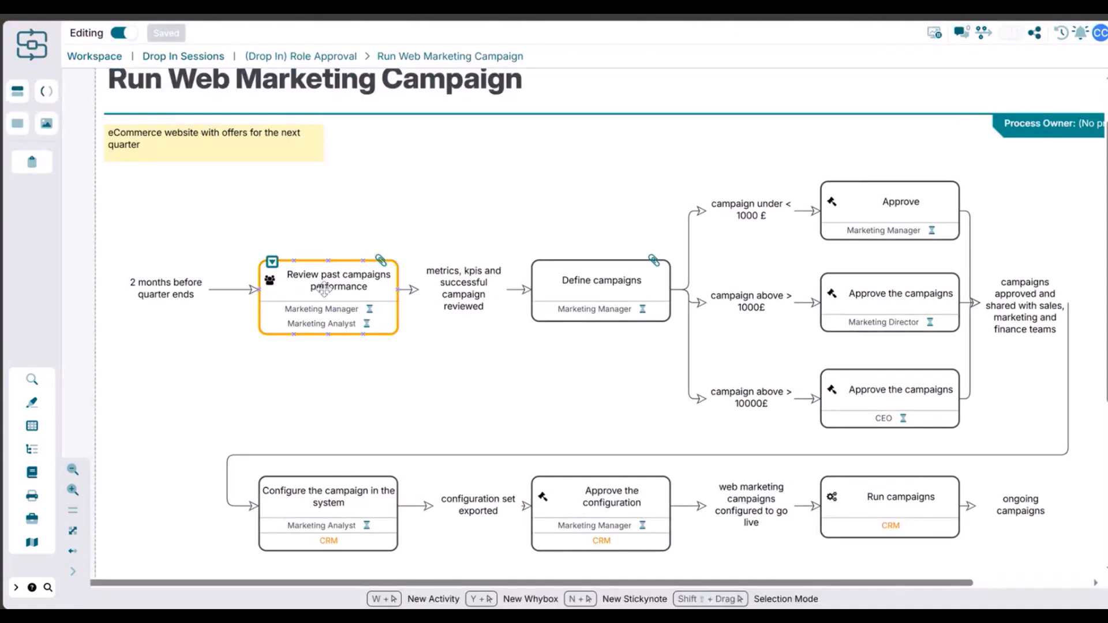
click(354, 284)
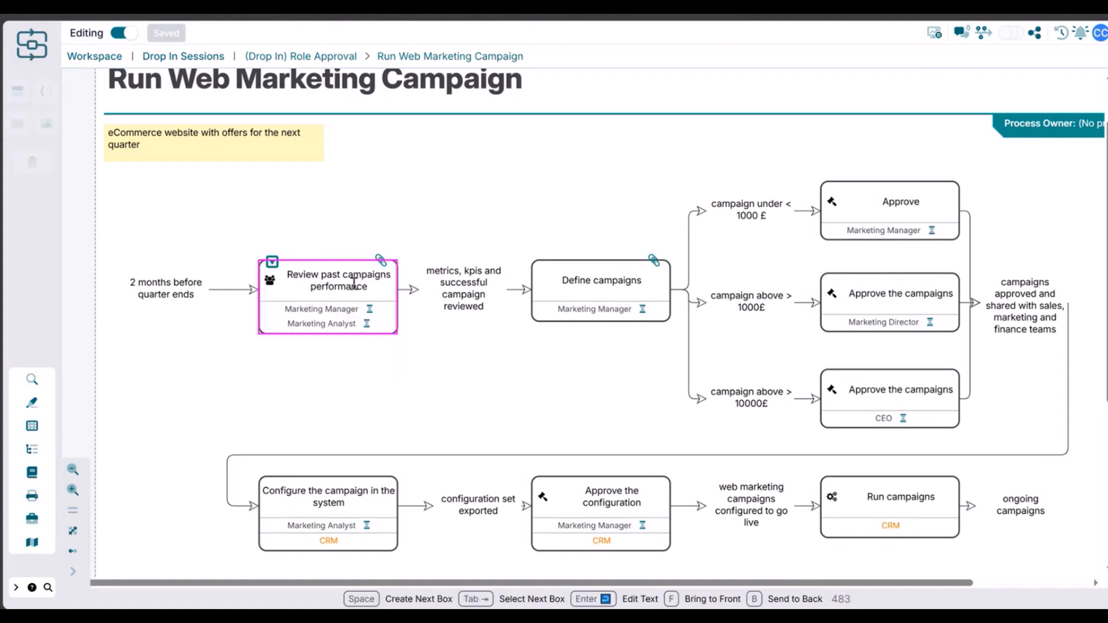
click(354, 284)
click(345, 532)
scroll(360, 495, down, 3)
click(325, 399)
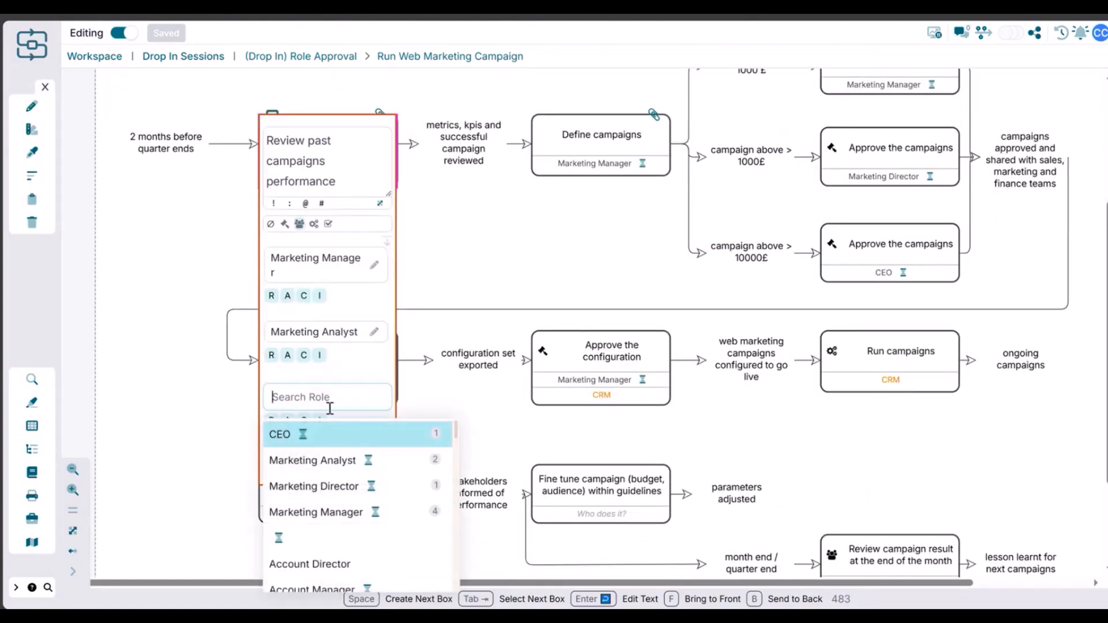
scroll(375, 537, down, 2)
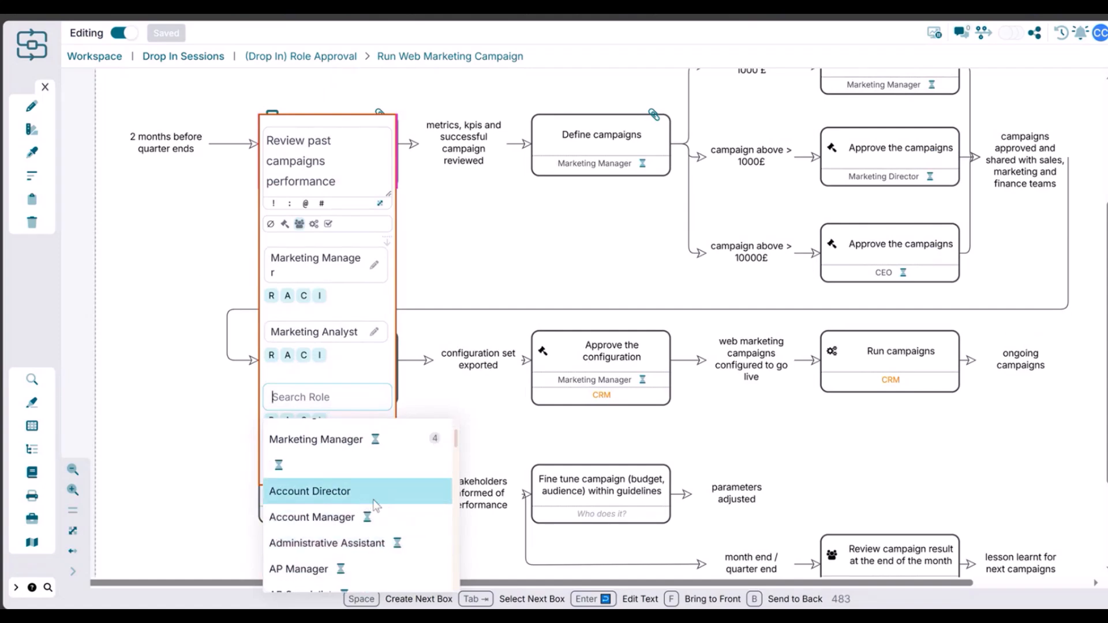
click(460, 257)
drag(460, 257, 473, 370)
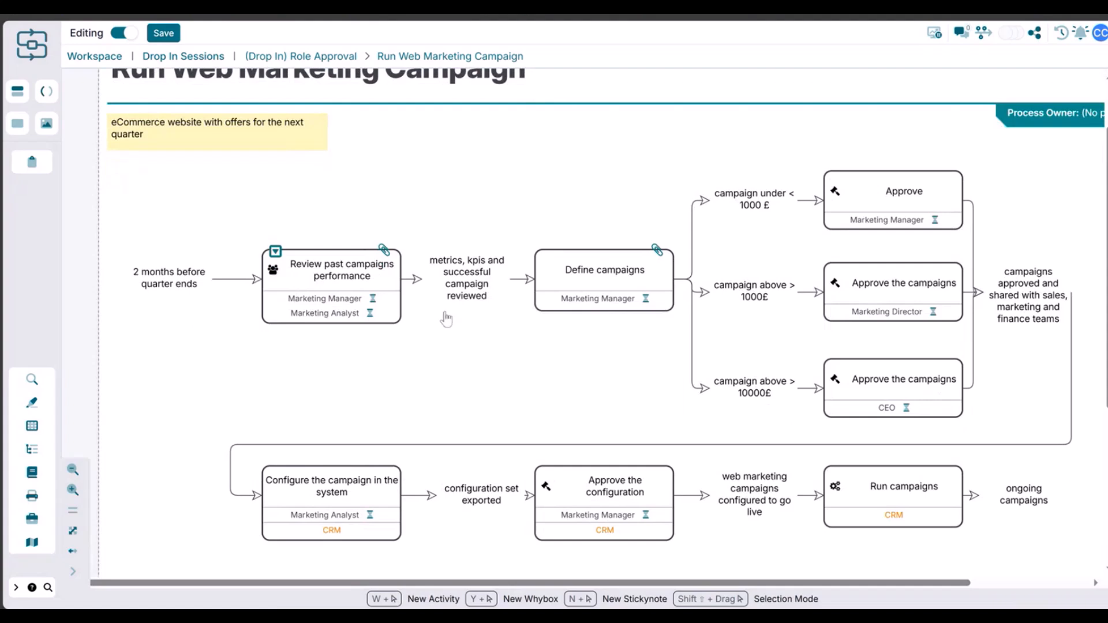
- Check the Marketing Manager role's approval status on the Review past campaigns performance activity again
click(384, 301)
click(374, 303)
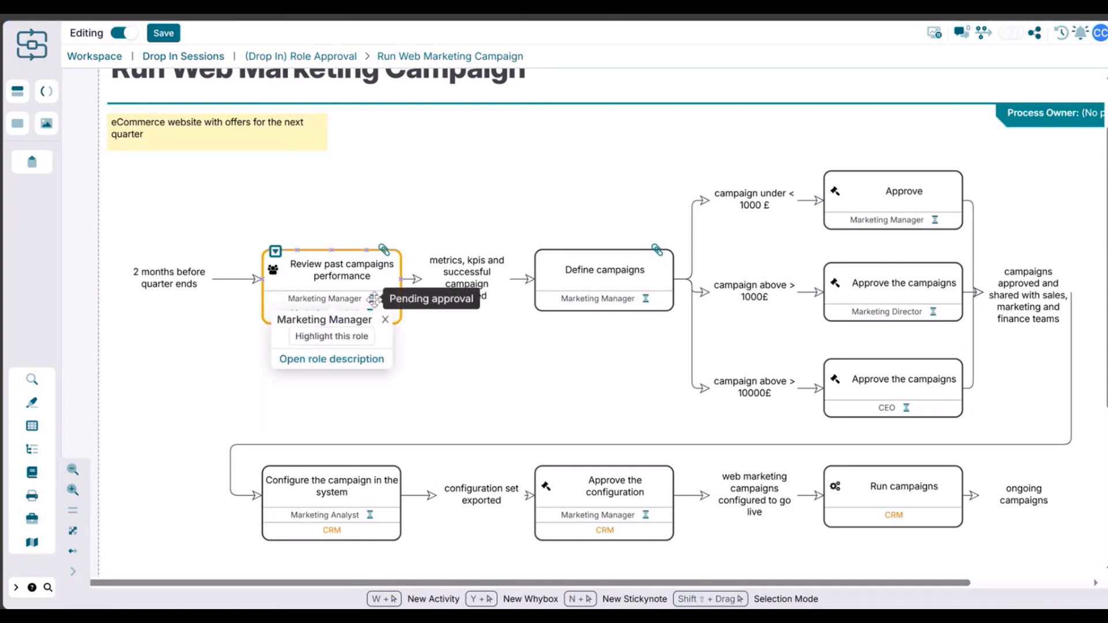
click(452, 403)
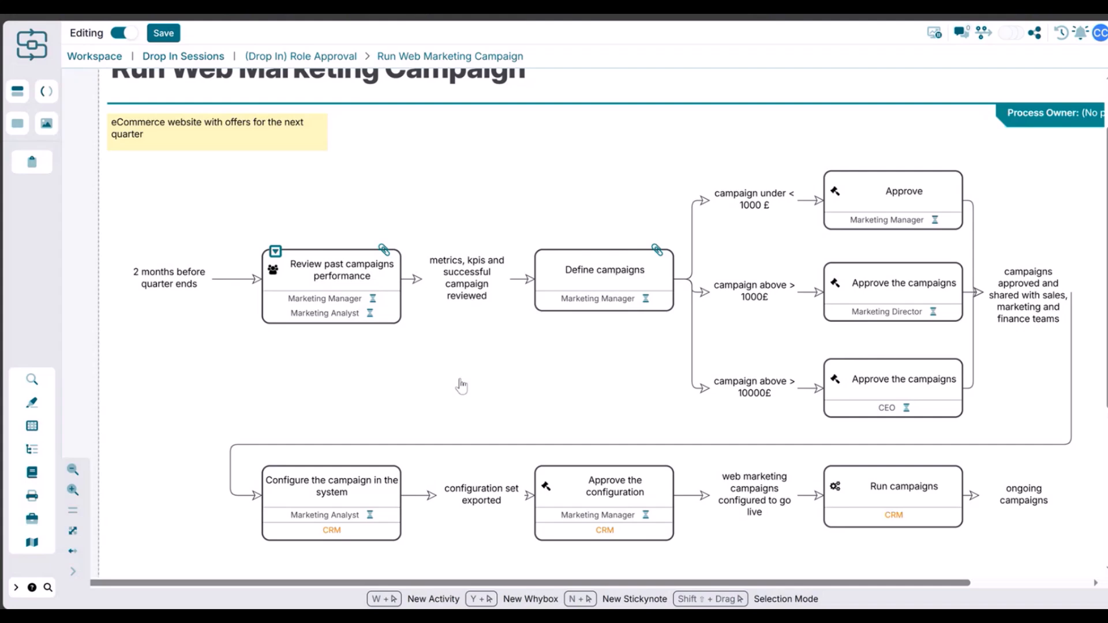
- Add a new role named Marketing Digital Analyst to the Review past campaigns performance activity
double_click(348, 314)
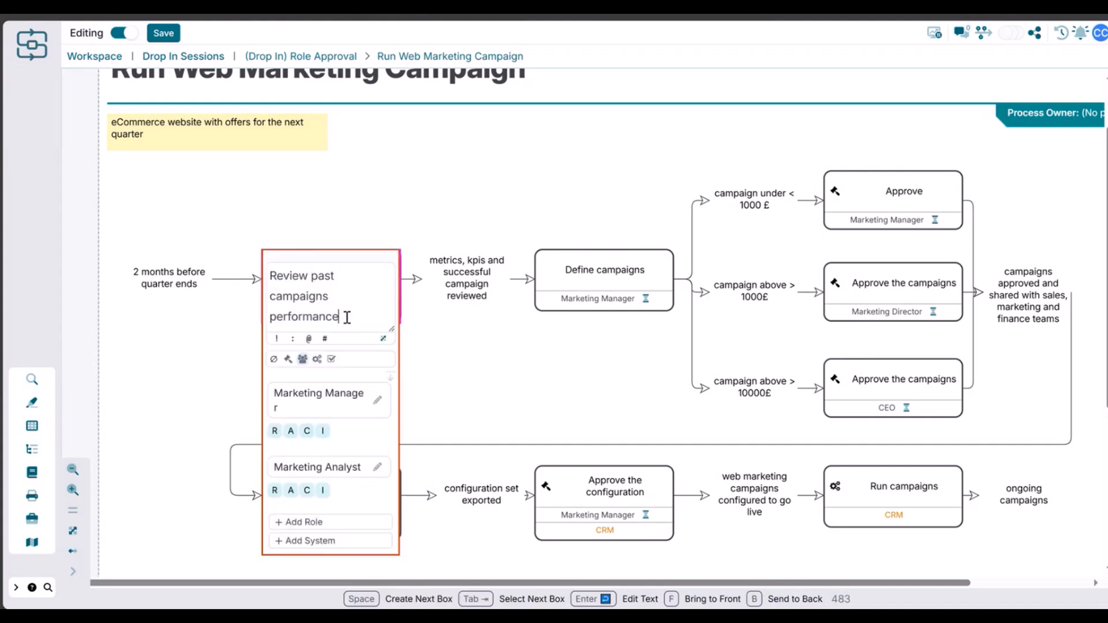
click(364, 521)
scroll(361, 473, down, 3)
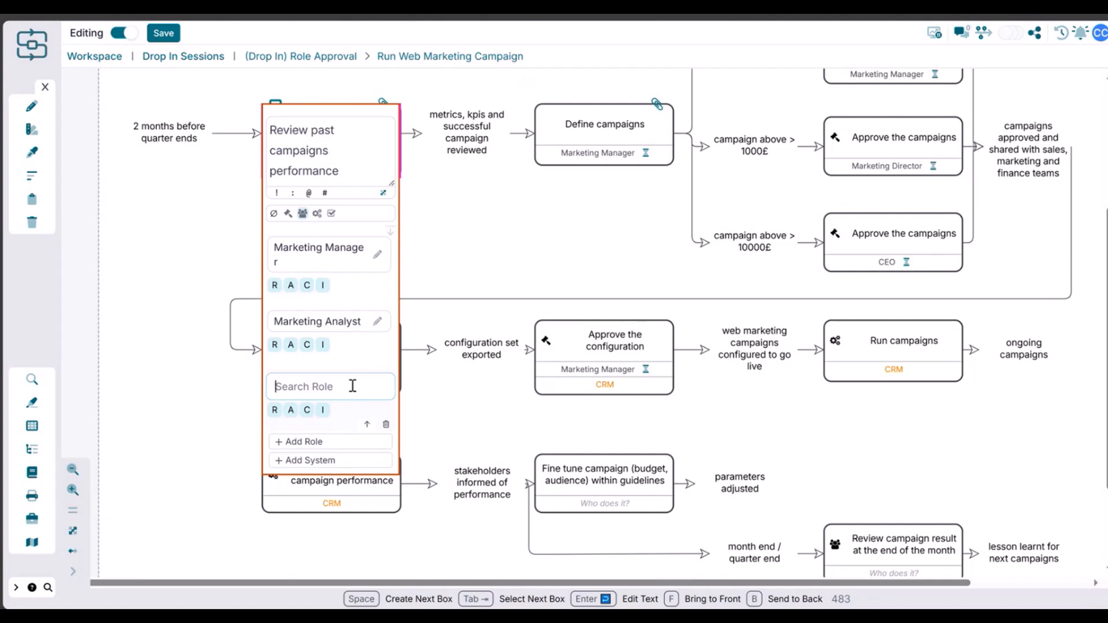
text(Marketing Digit)
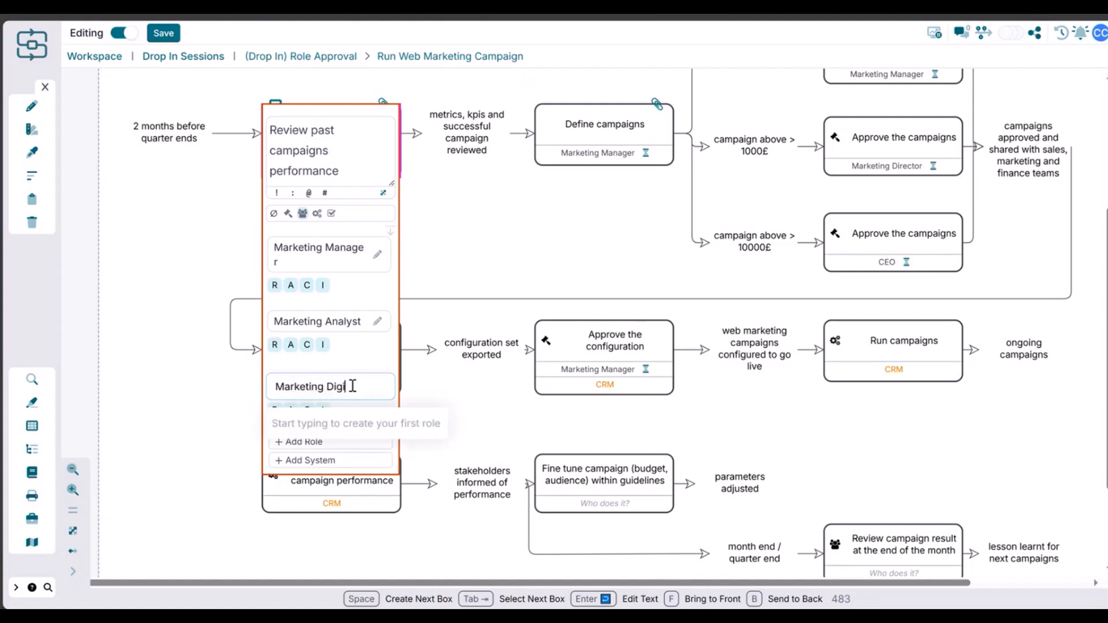
text(al Anal)
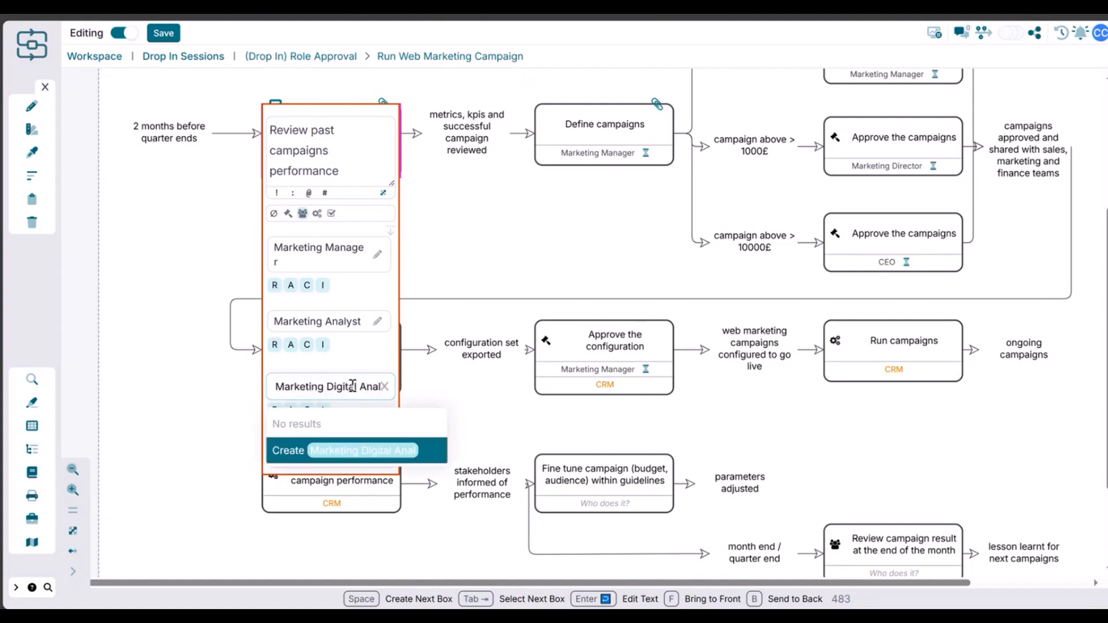
text(yst)
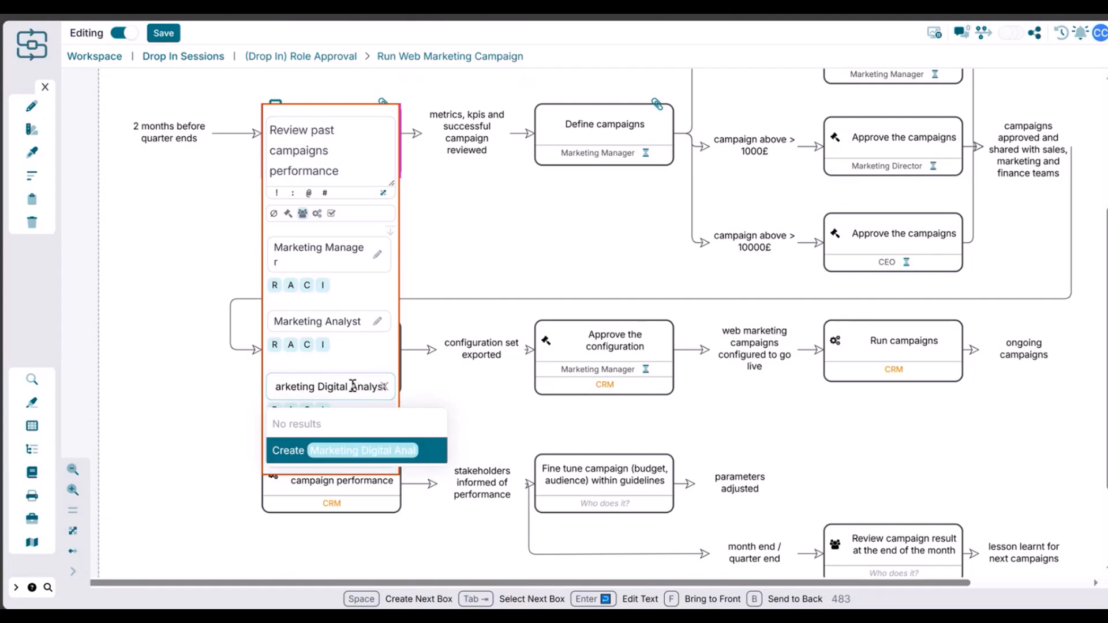
click(359, 450)
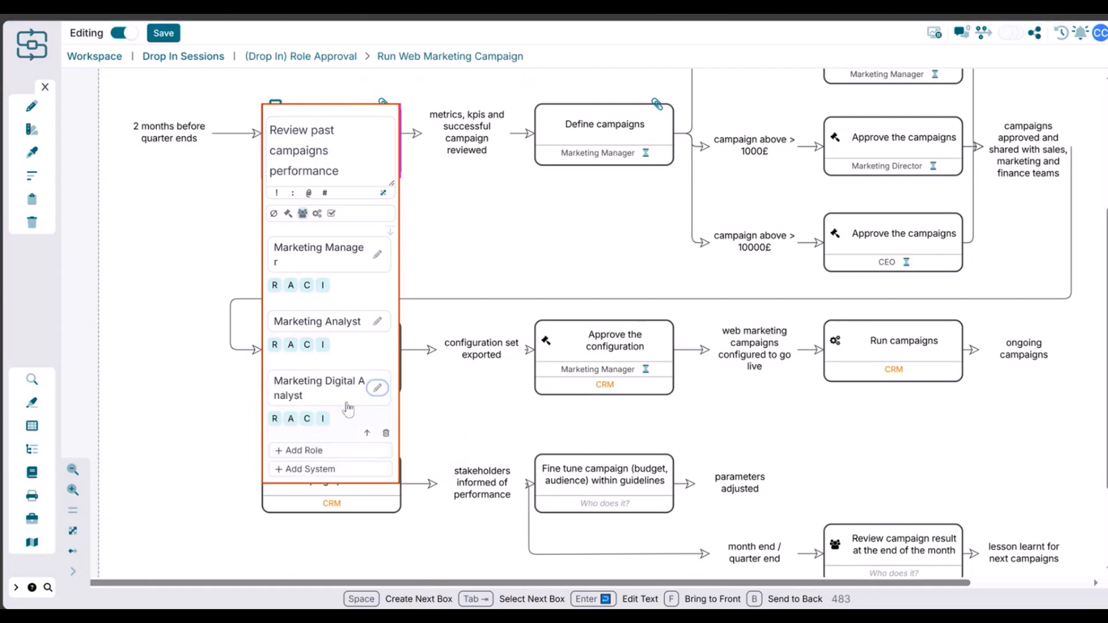
click(475, 247)
click(385, 188)
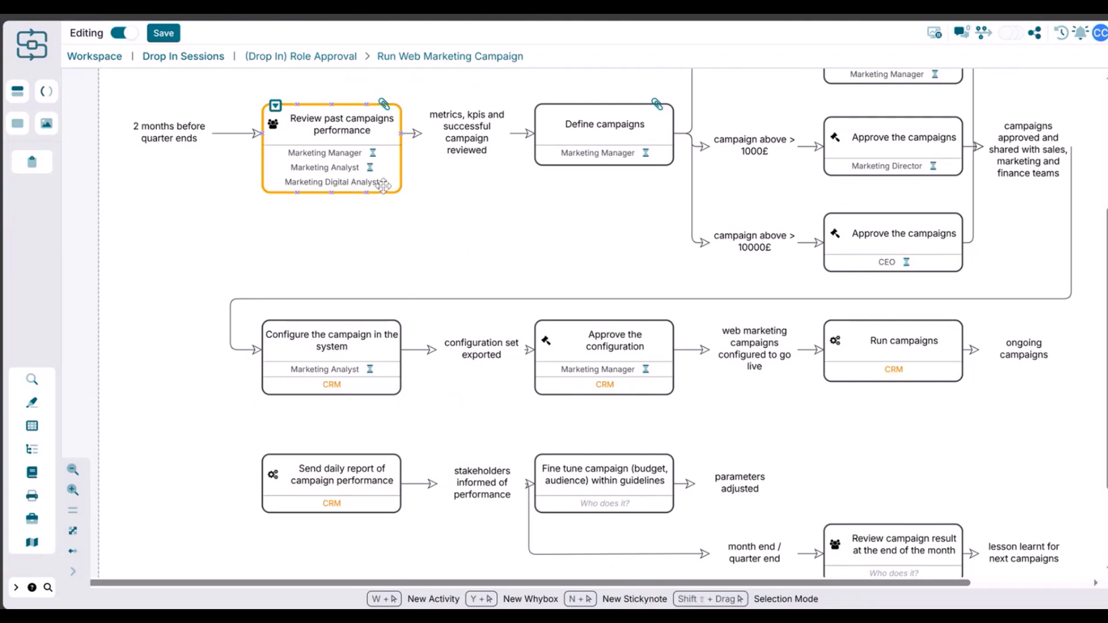
- Inspect the approval markers of the roles on the Review past campaigns performance activity
click(407, 208)
scroll(441, 324, up, 3)
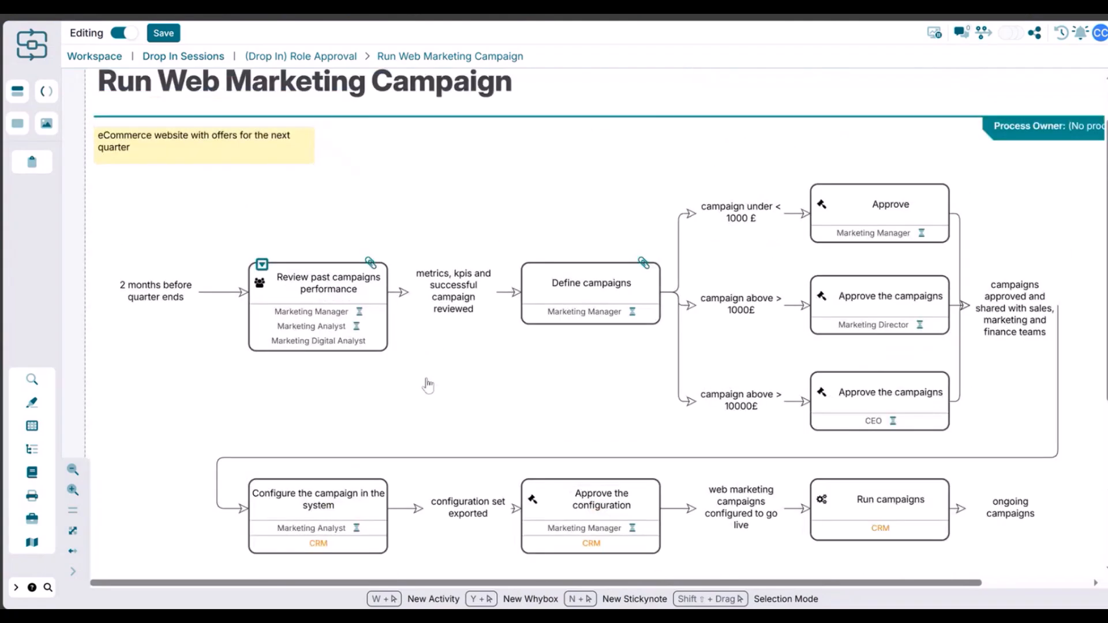
click(366, 361)
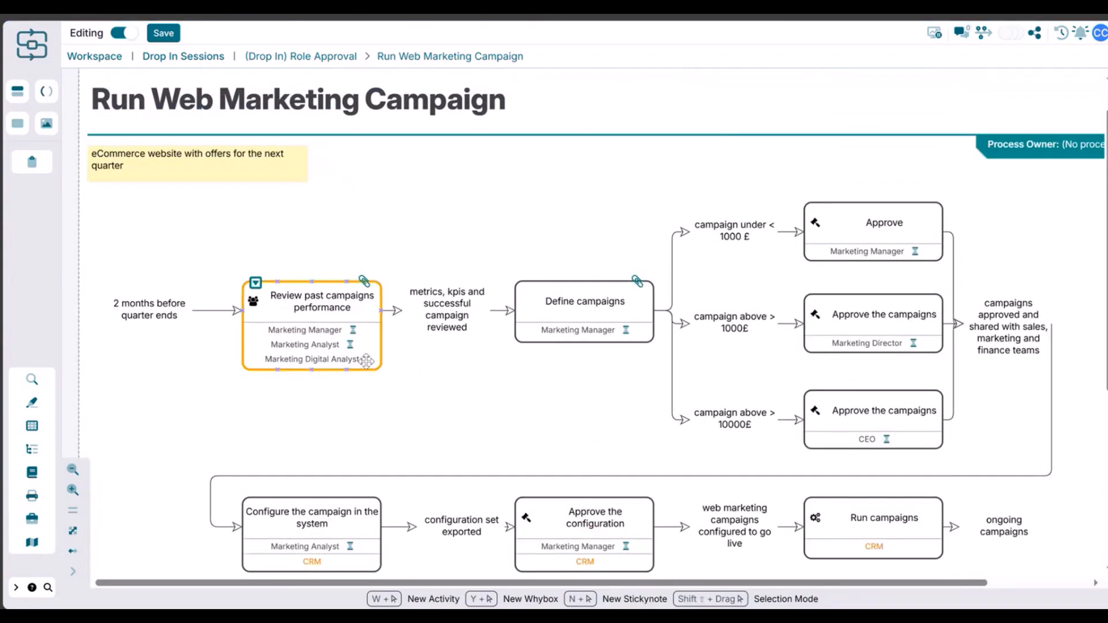
click(425, 371)
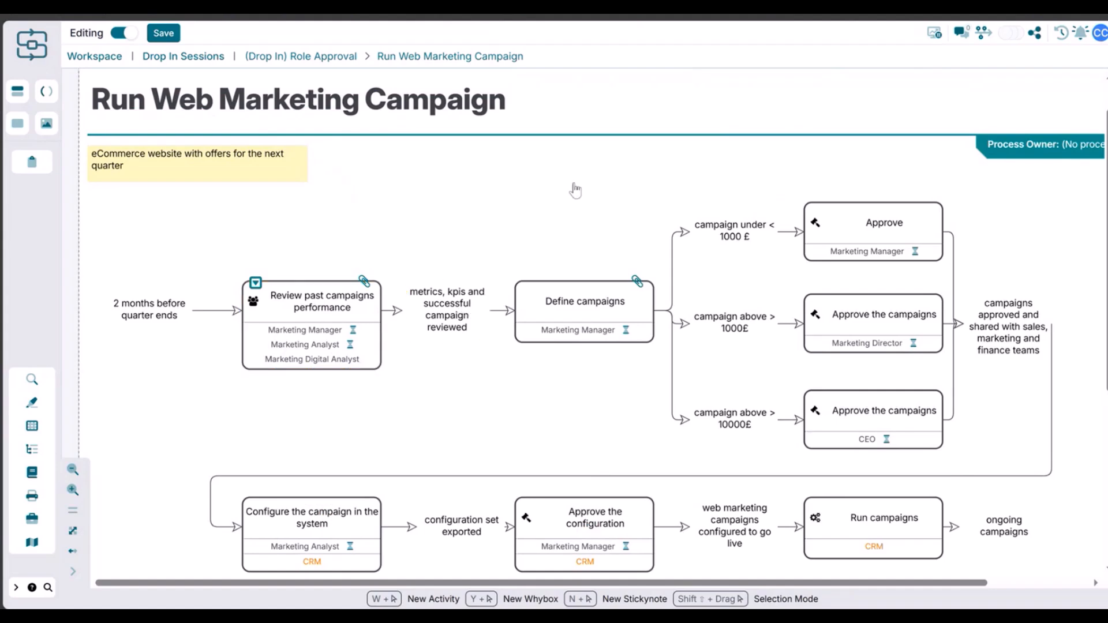
click(362, 312)
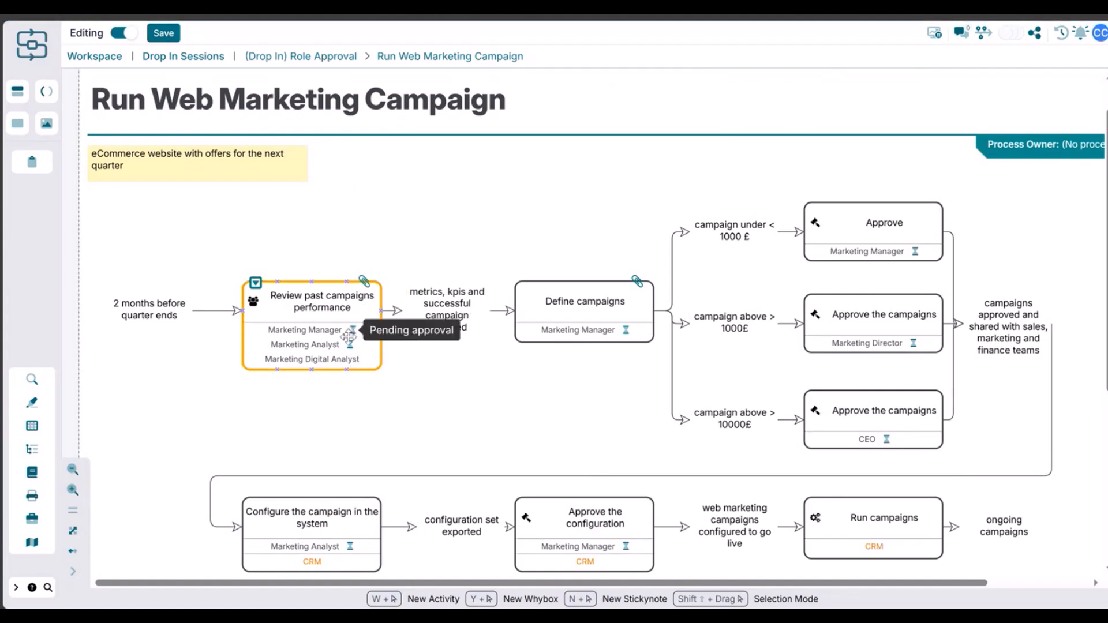
click(467, 174)
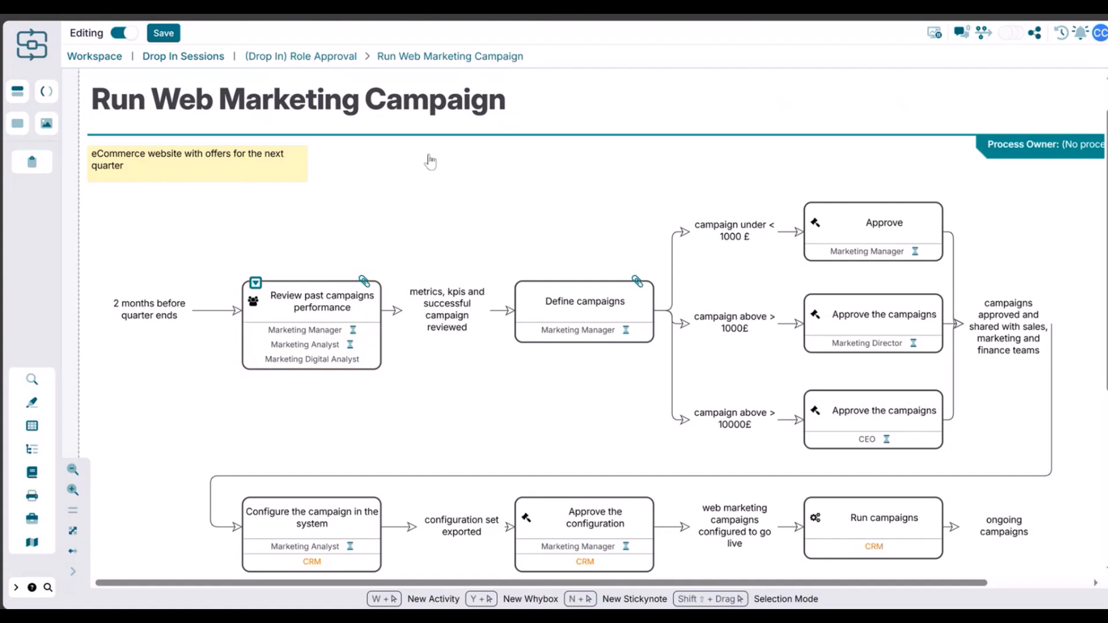
- Save the process
click(177, 32)
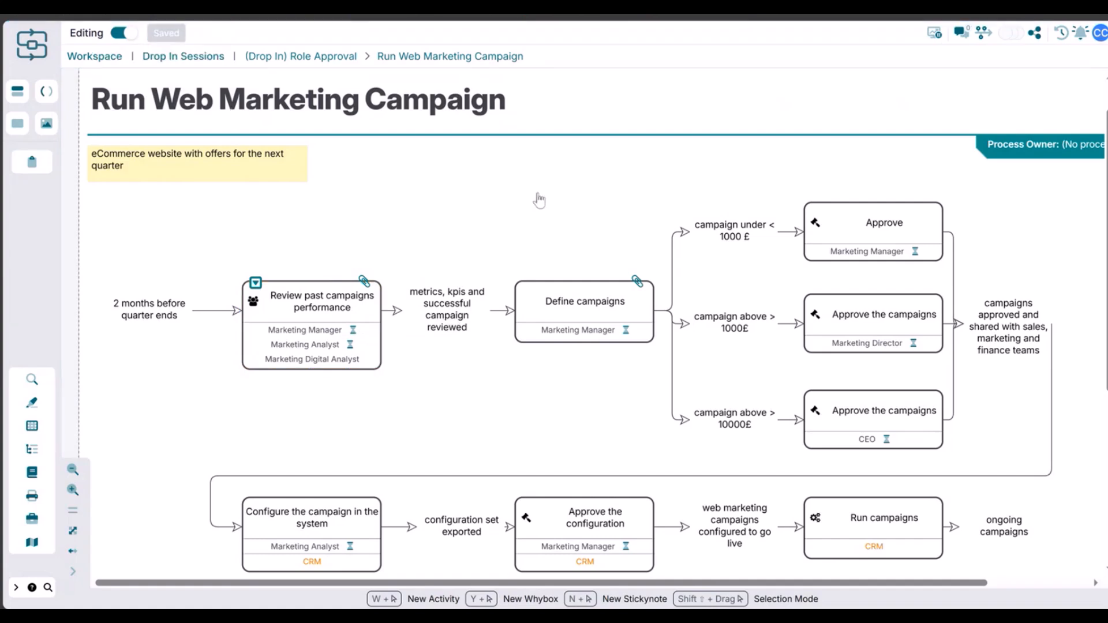
click(268, 351)
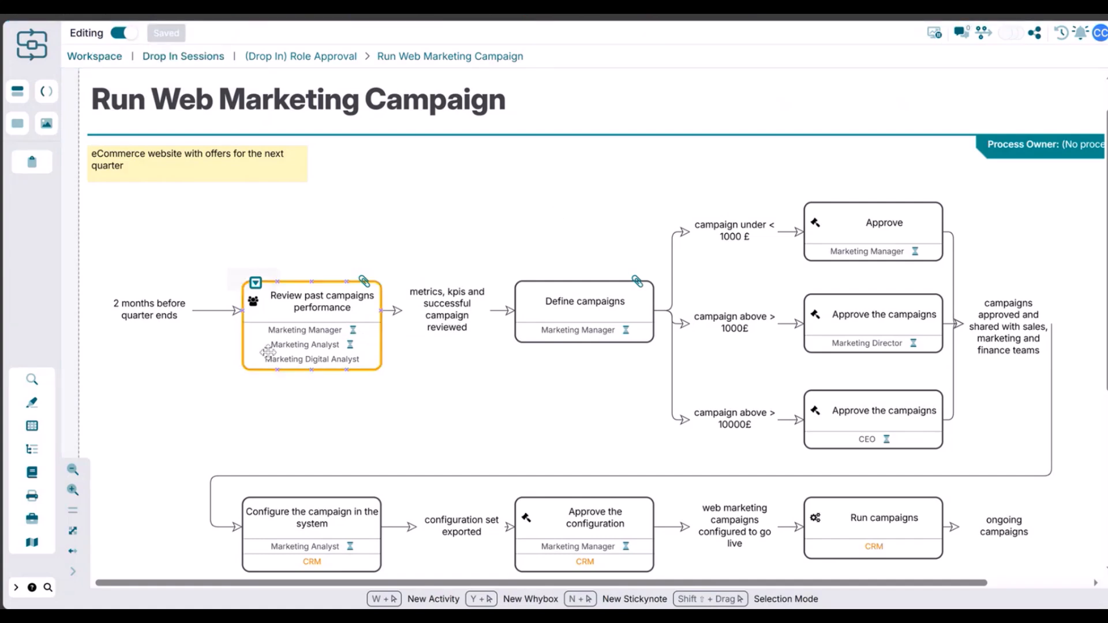
click(402, 291)
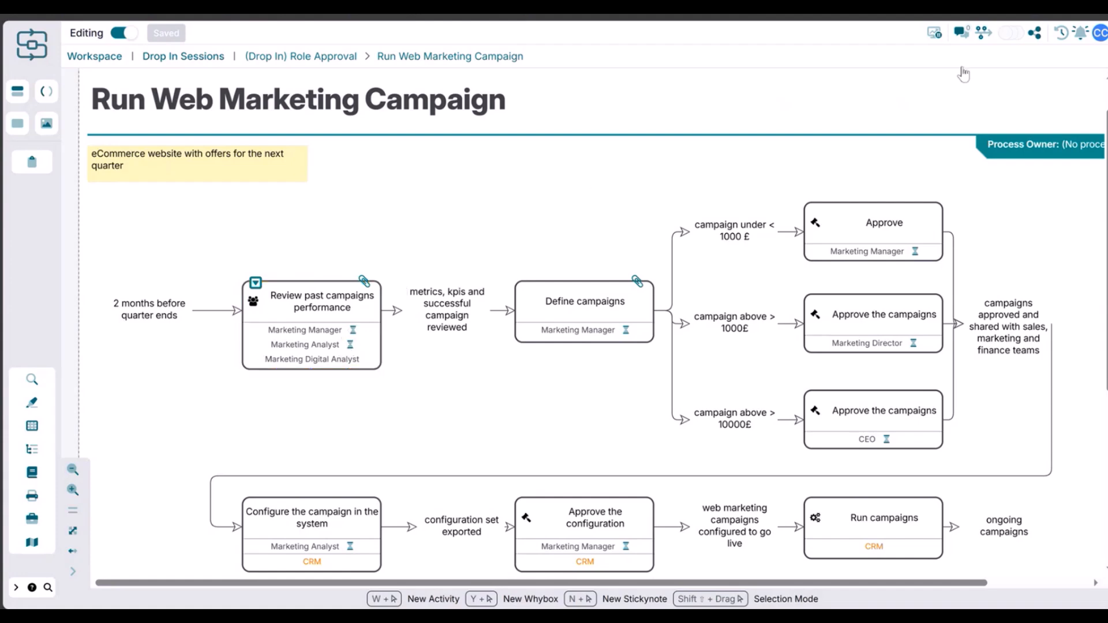
- Try to request approval for the editable revision from the process version history, then close it
click(983, 34)
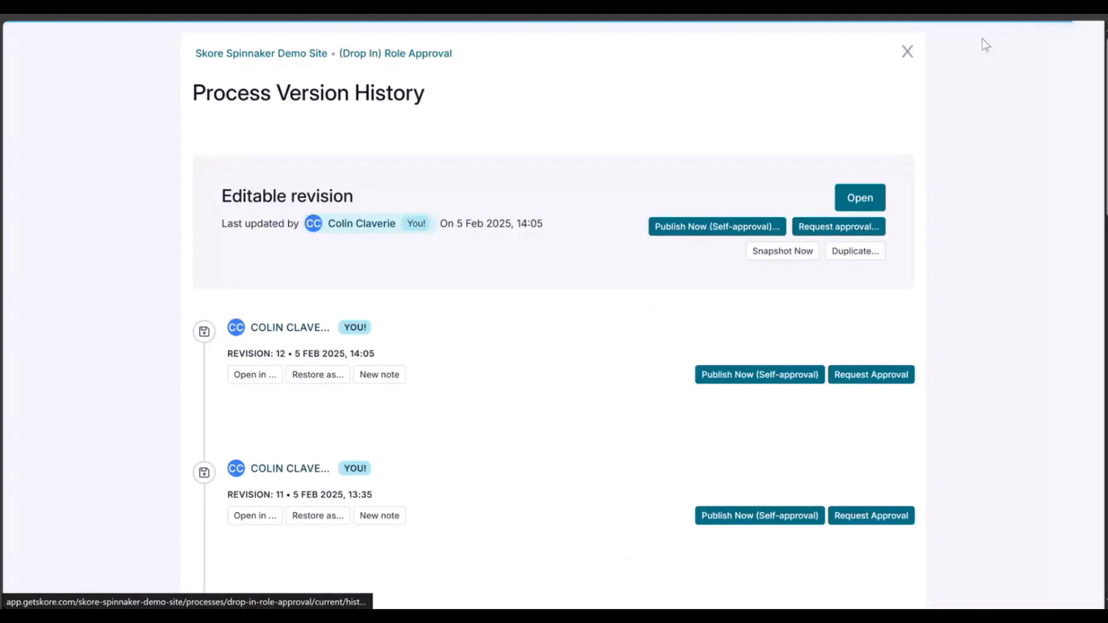
click(683, 227)
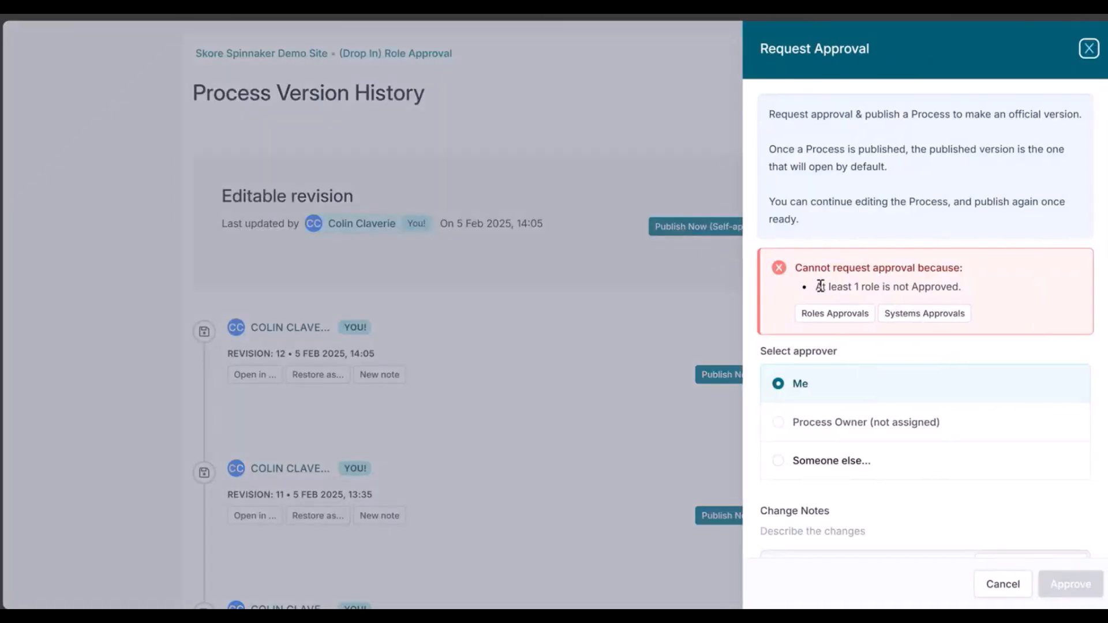
drag(819, 287, 920, 289)
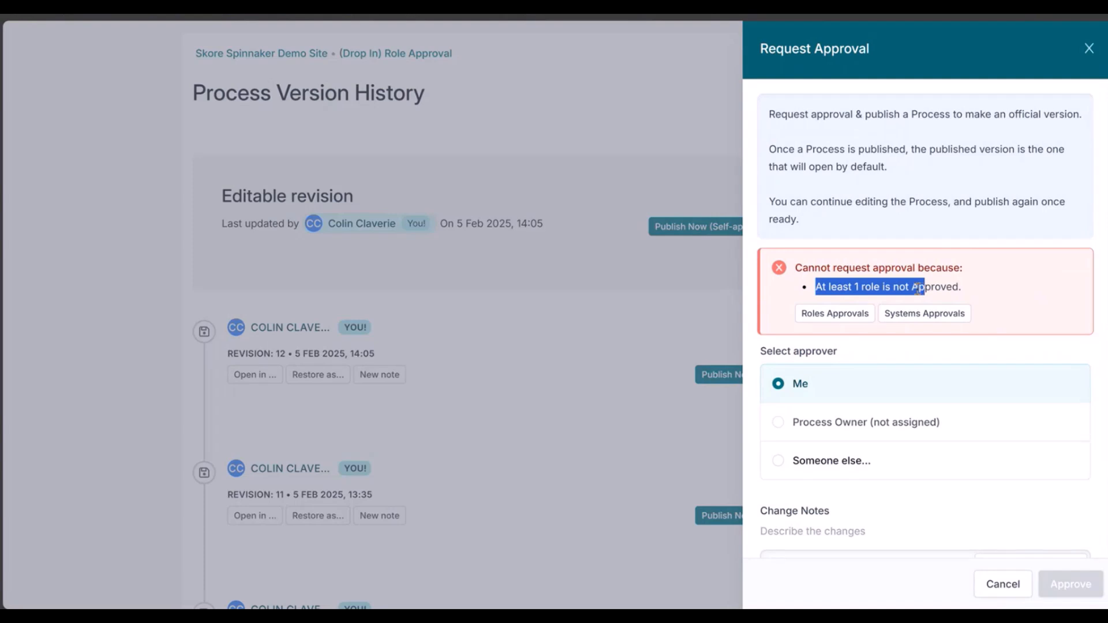
click(918, 287)
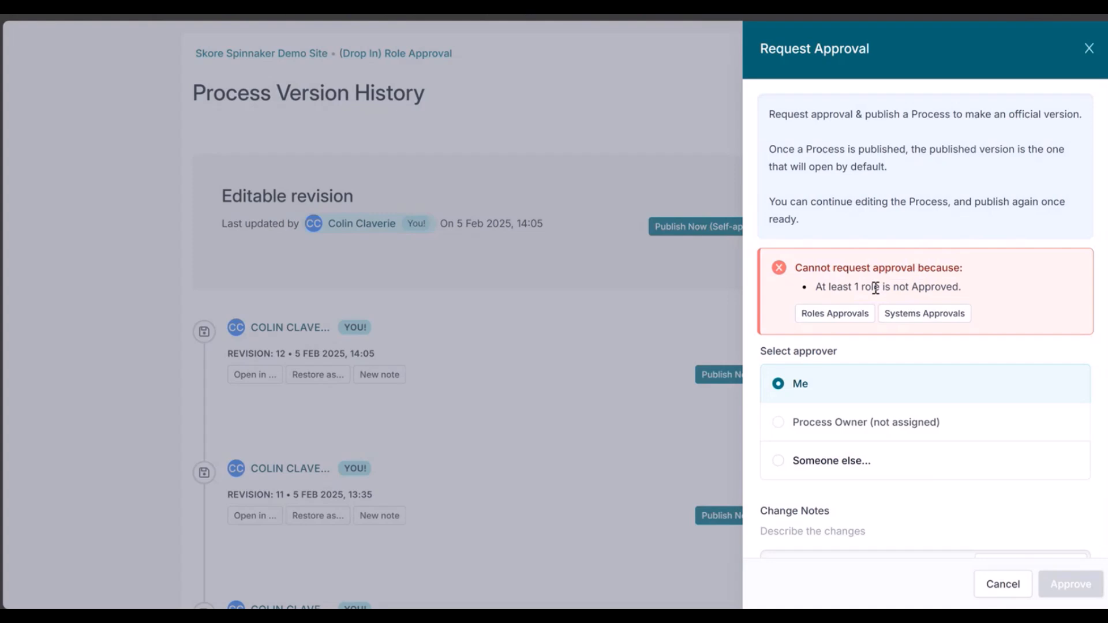
drag(802, 267, 919, 267)
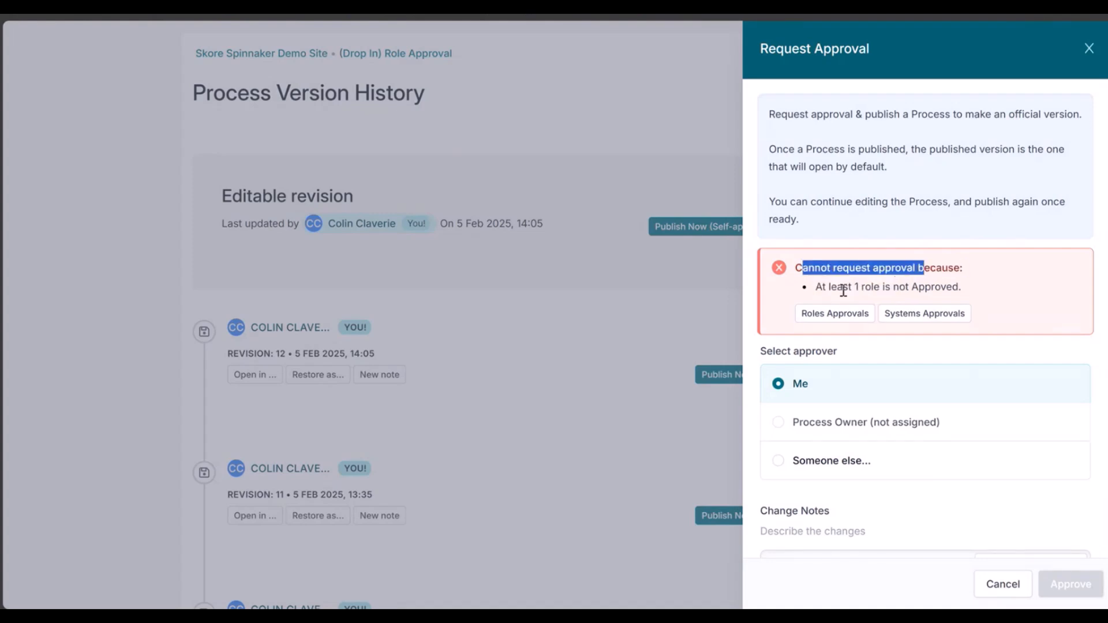
click(827, 291)
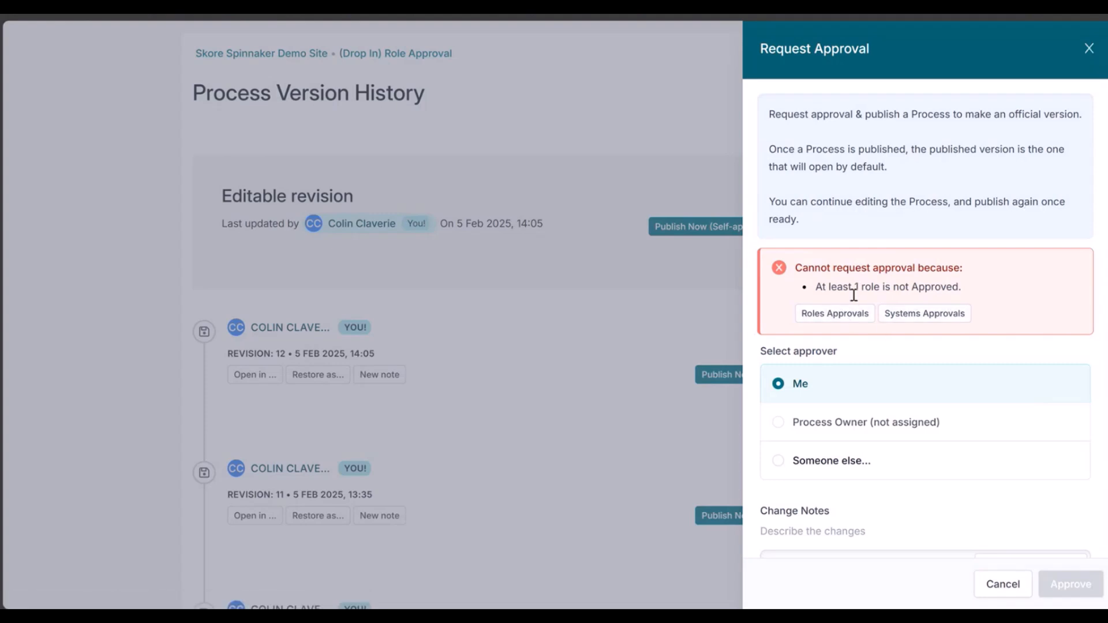
click(1087, 50)
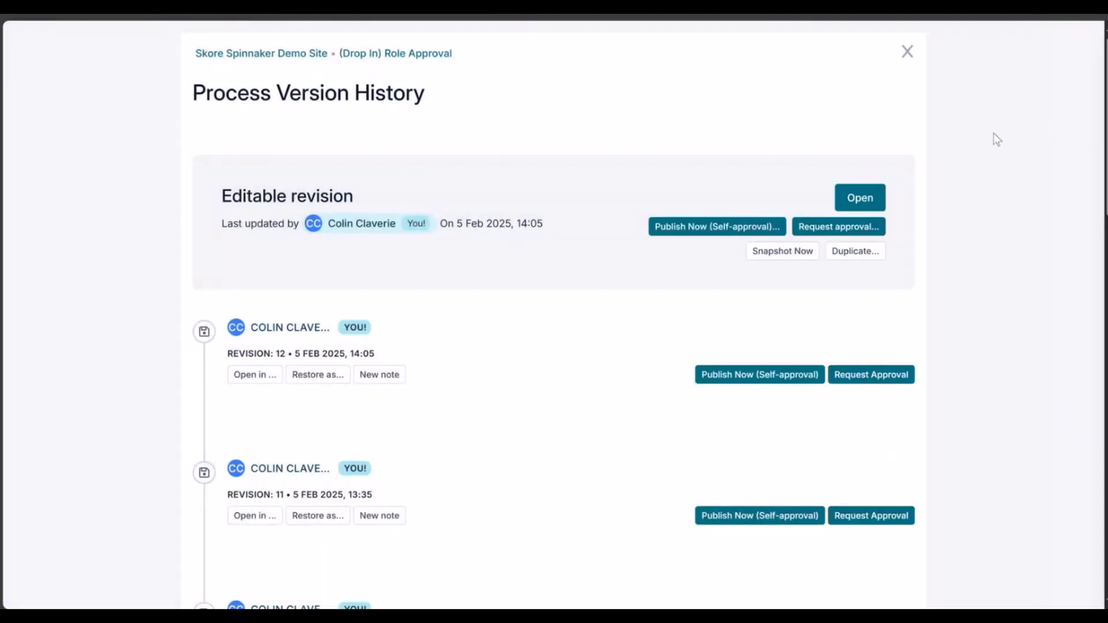
click(908, 50)
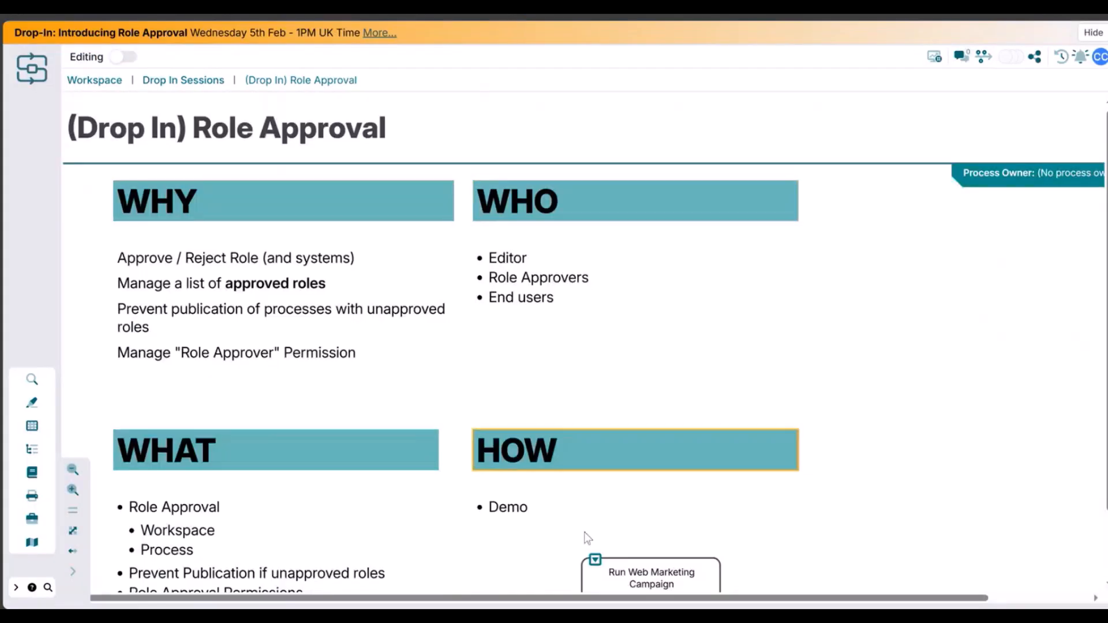
- Open the role approvals list in the Role Manager from the Run Web Marketing Campaign process and approve the CEO role
click(592, 563)
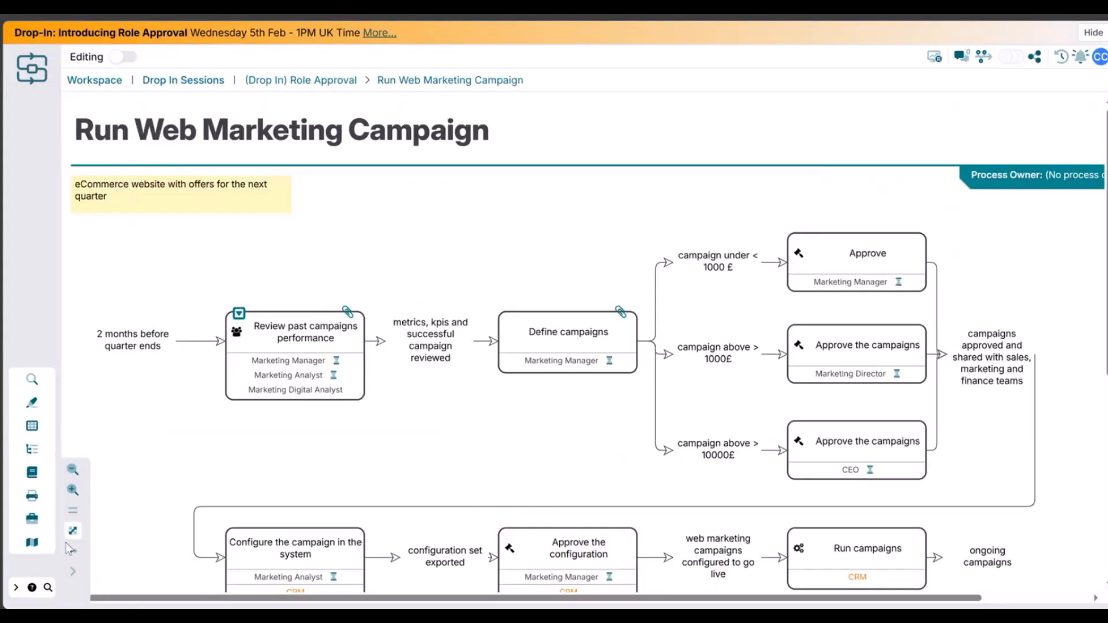
click(34, 522)
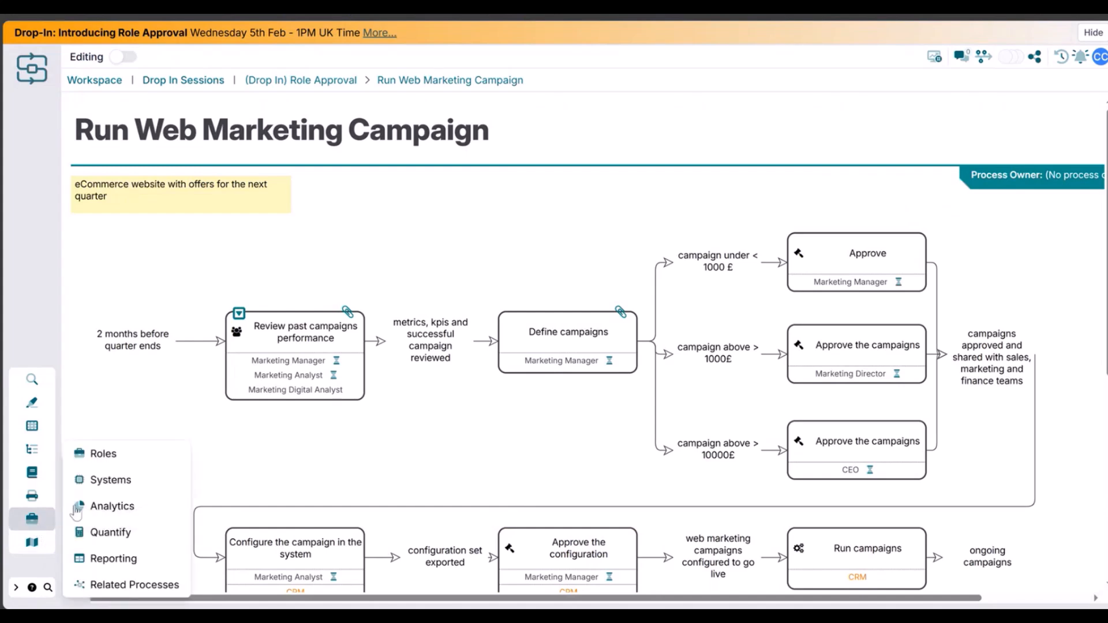
click(104, 455)
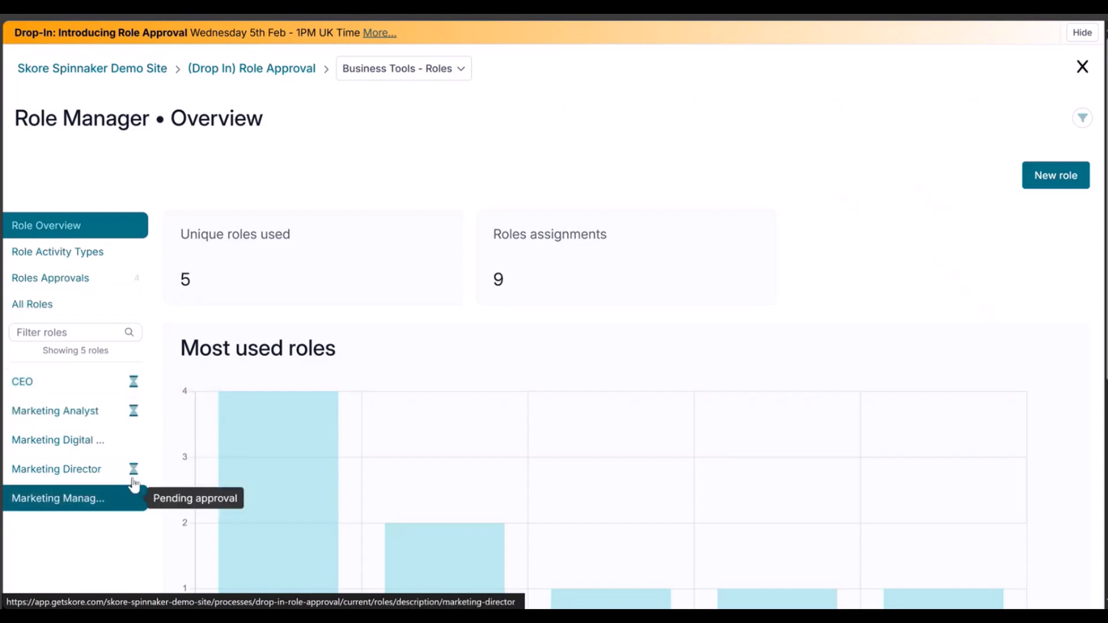
click(125, 278)
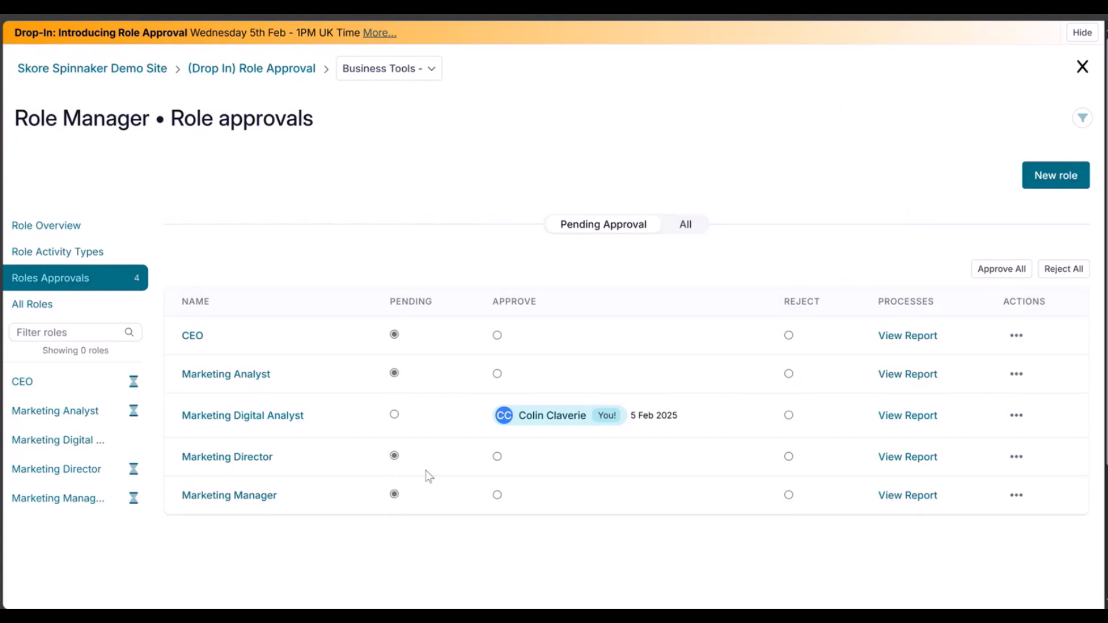
click(497, 336)
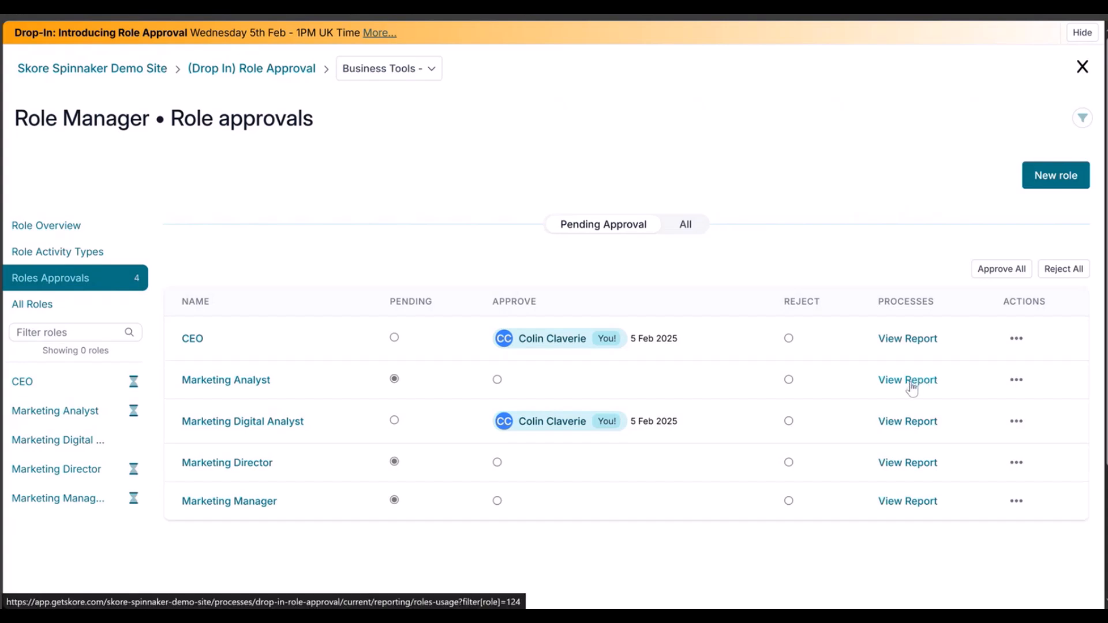
click(1015, 380)
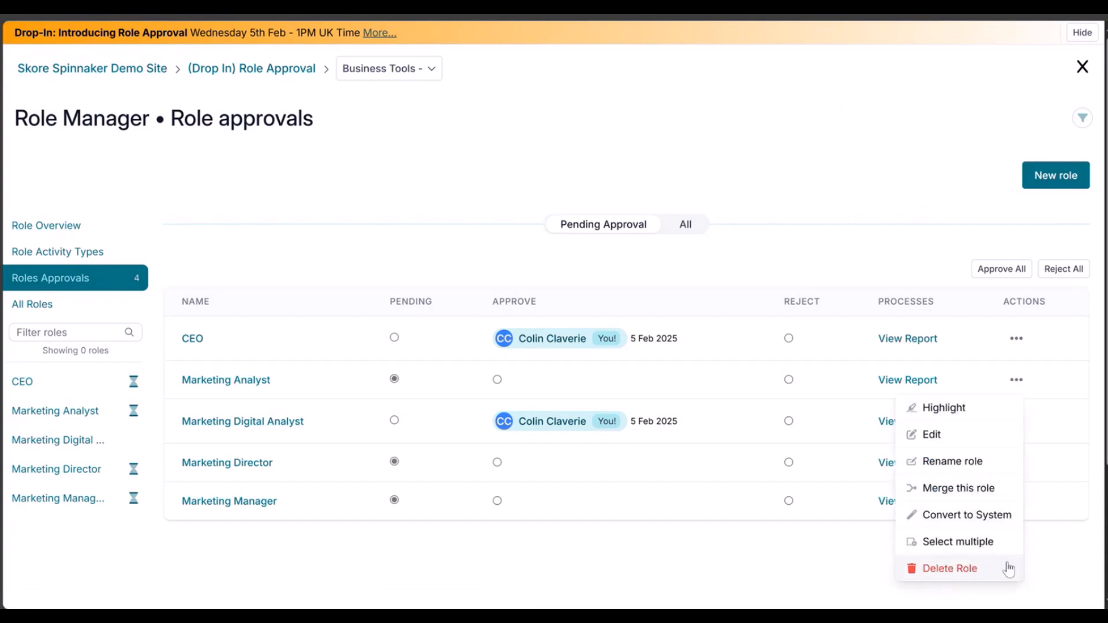
click(1076, 564)
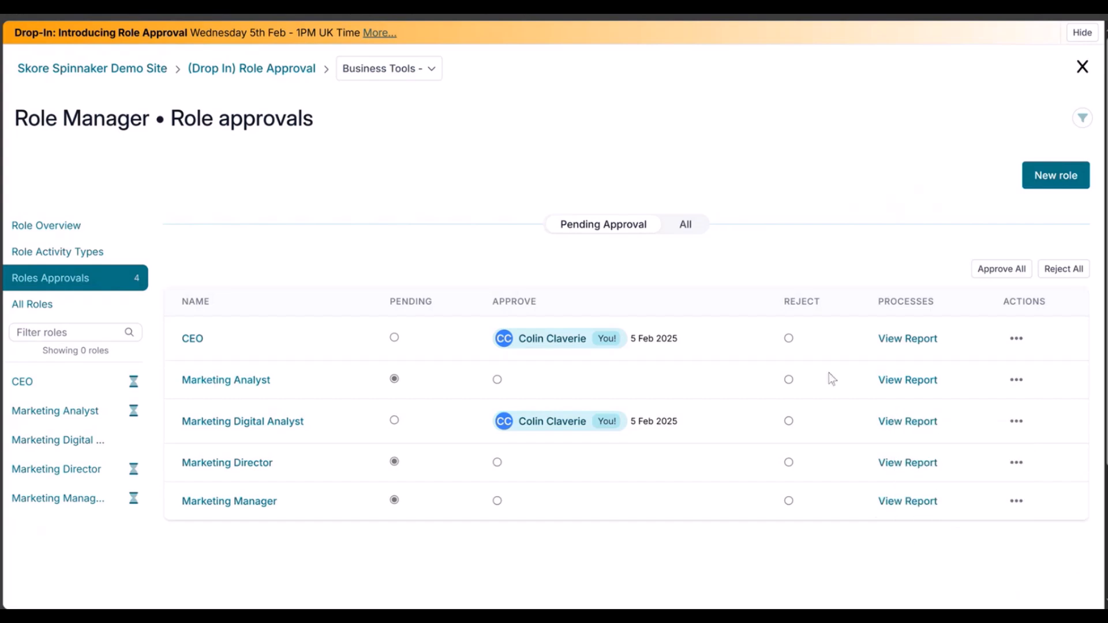
click(1016, 380)
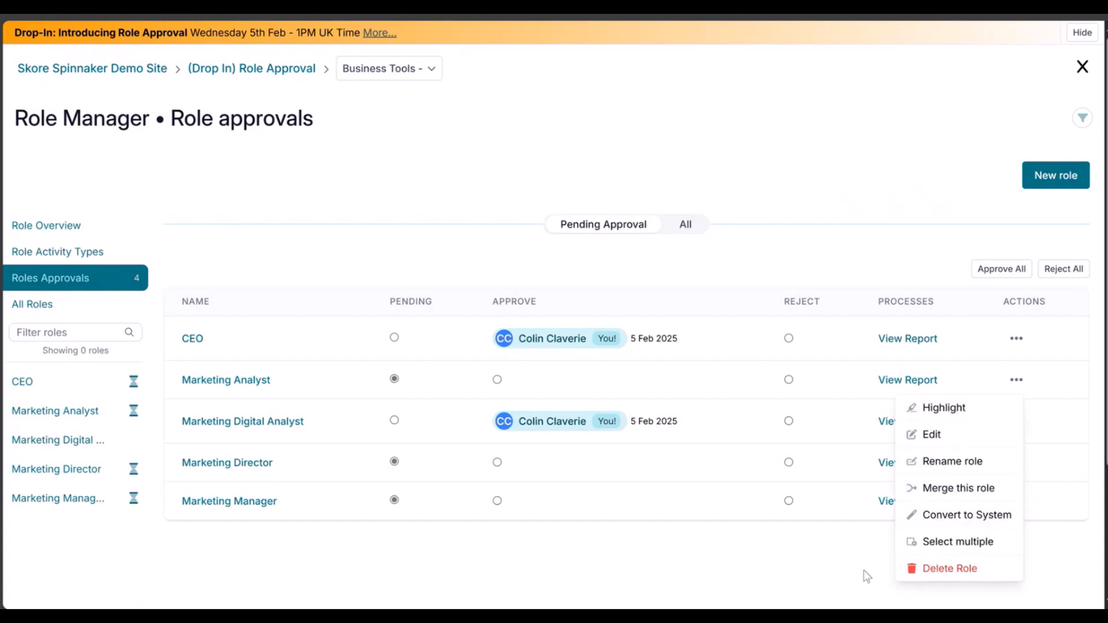
click(863, 543)
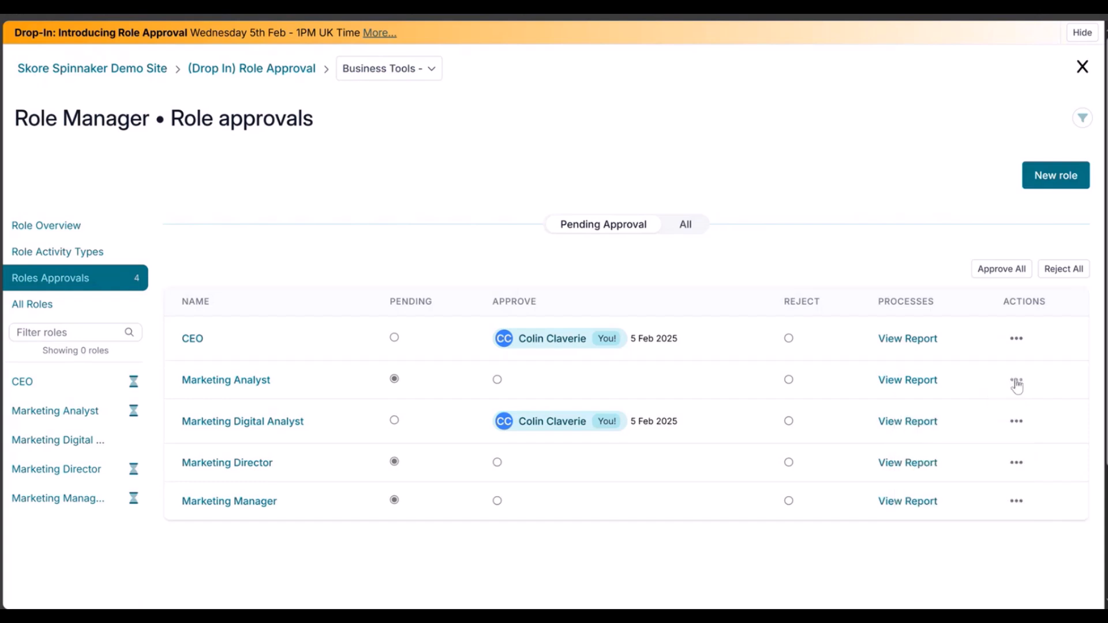
- Reject the Marketing Analyst role, approve all remaining pending roles, and return to the (Drop In) Role Approval map
click(789, 379)
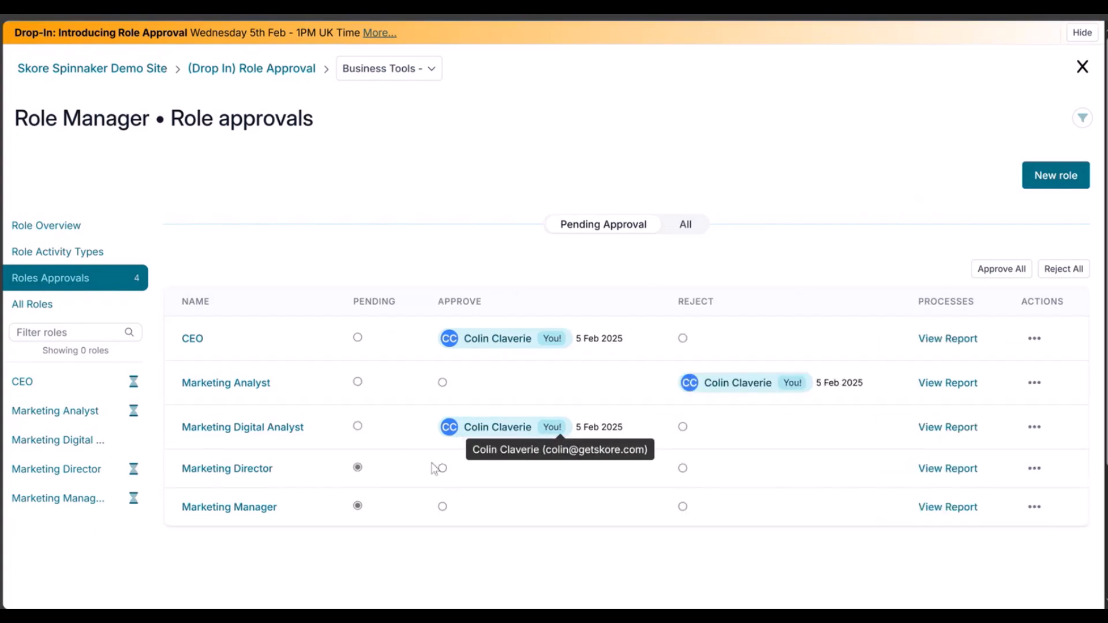
click(982, 270)
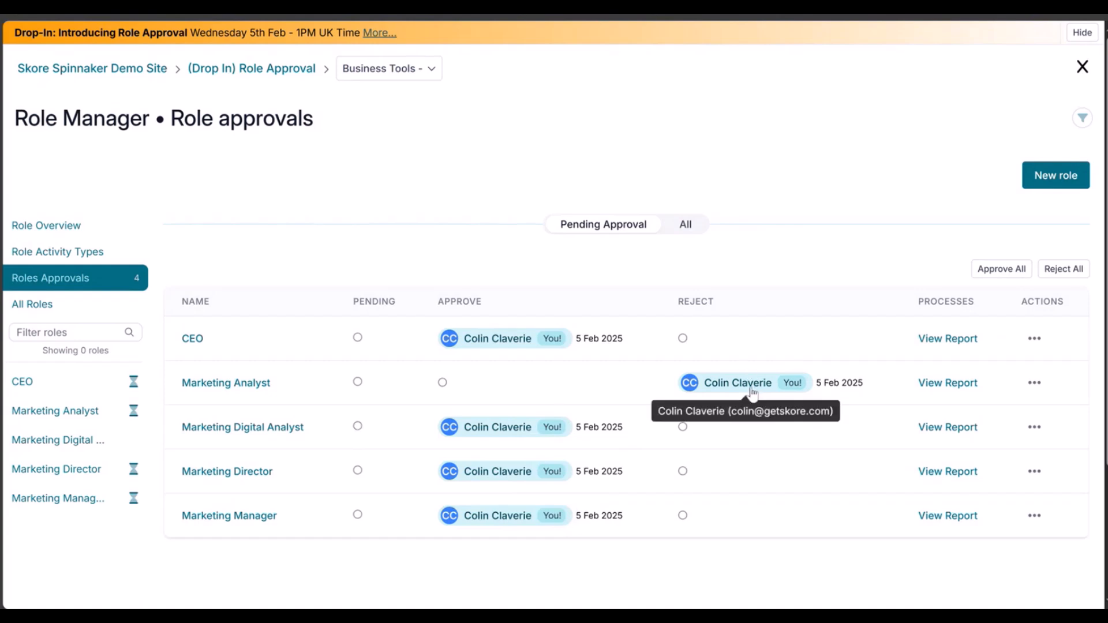
click(281, 75)
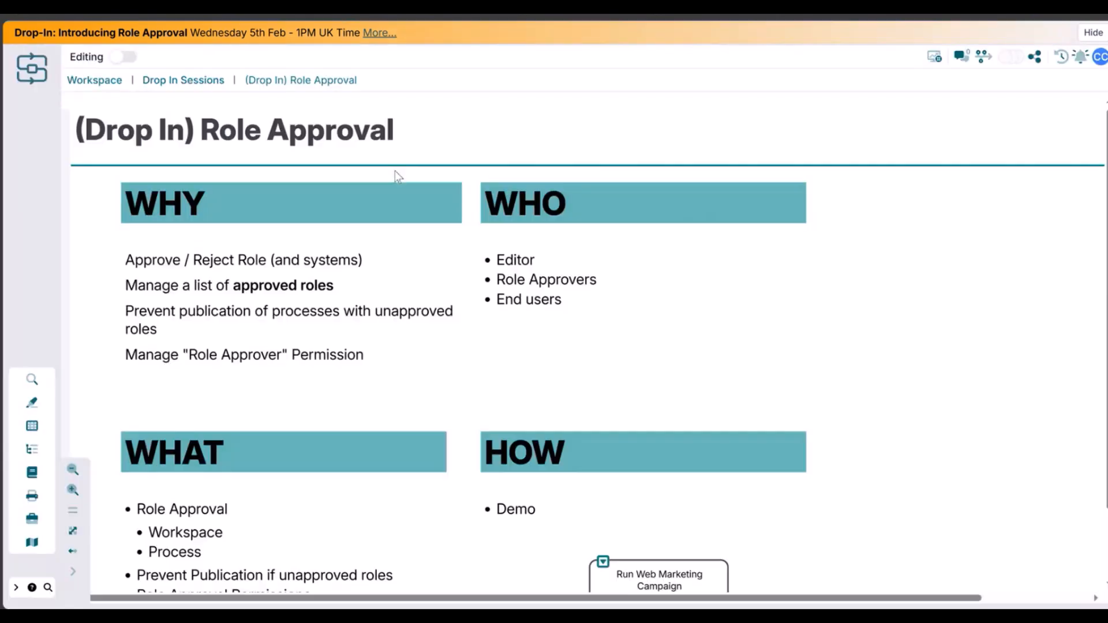
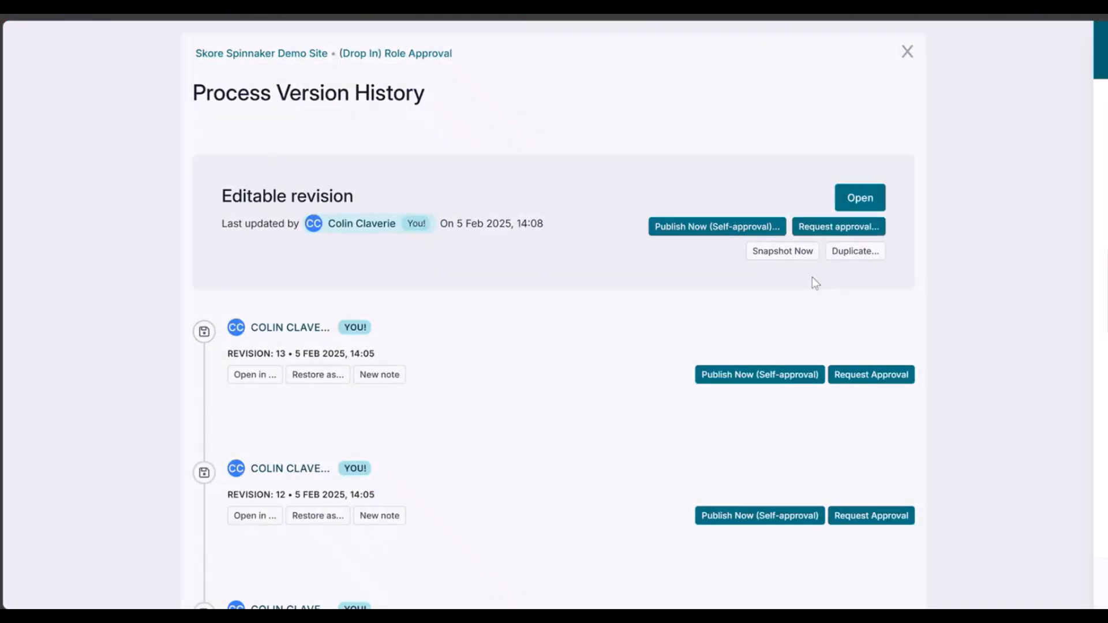
- Try to request approval and self-publish the editable revision, then open the role approvals list linked from the approval panel
click(838, 226)
click(1089, 48)
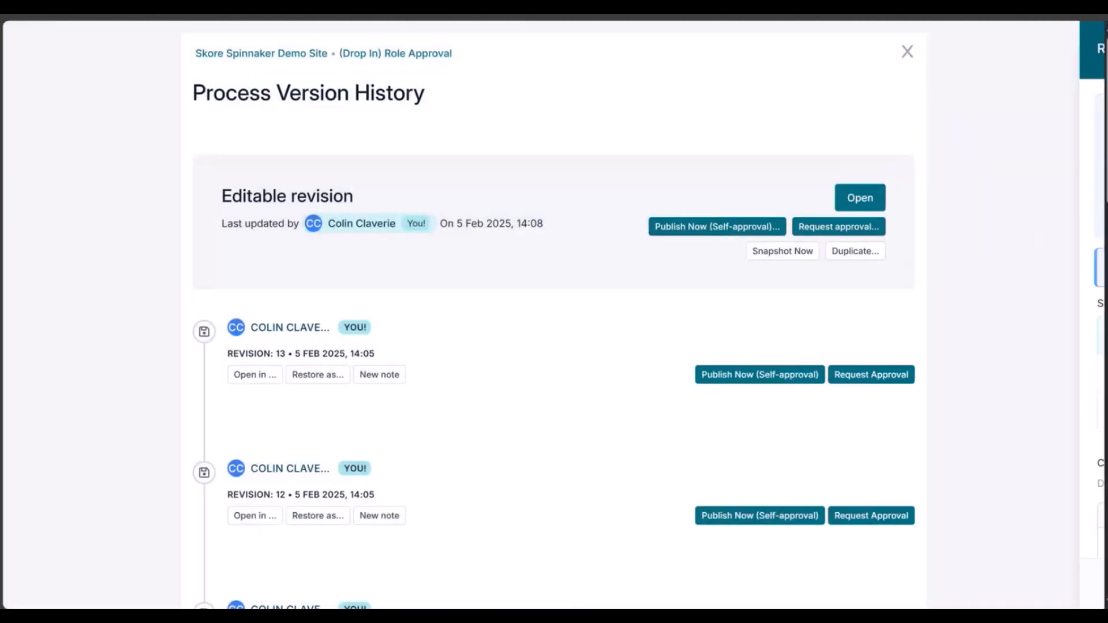
click(699, 225)
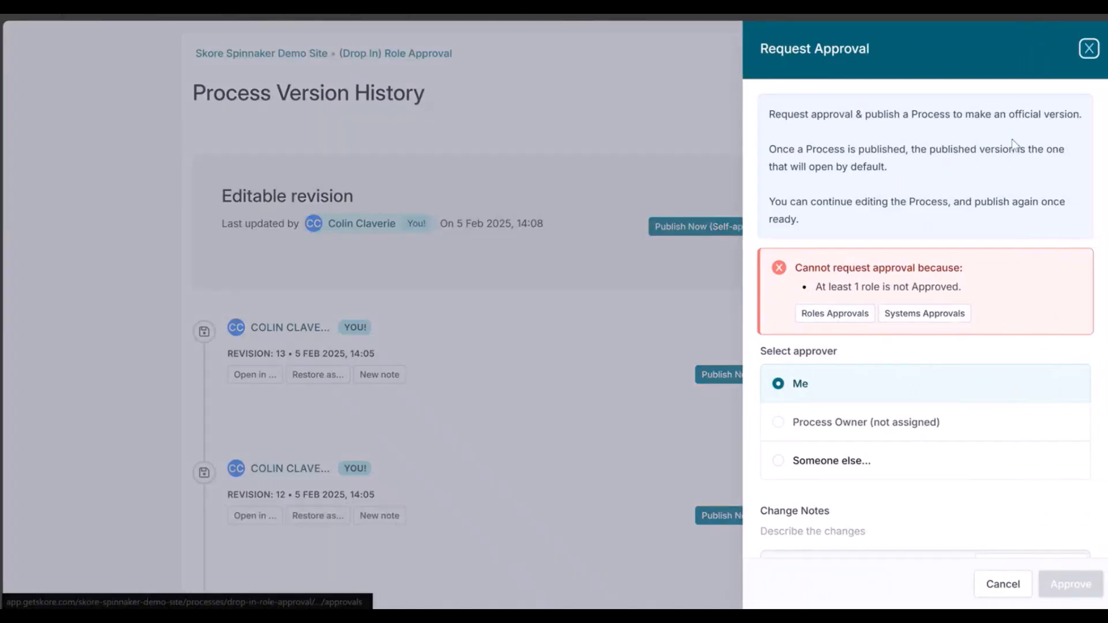
click(850, 316)
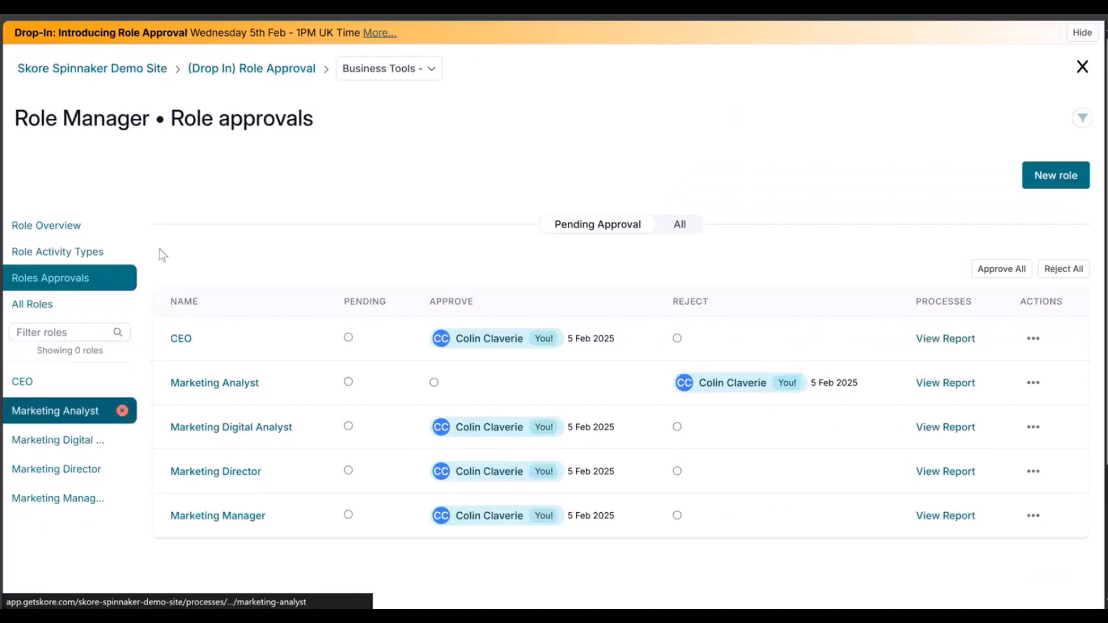
- Return to the (Drop In) Role Approval map and open the Run Web Marketing Campaign process
click(242, 69)
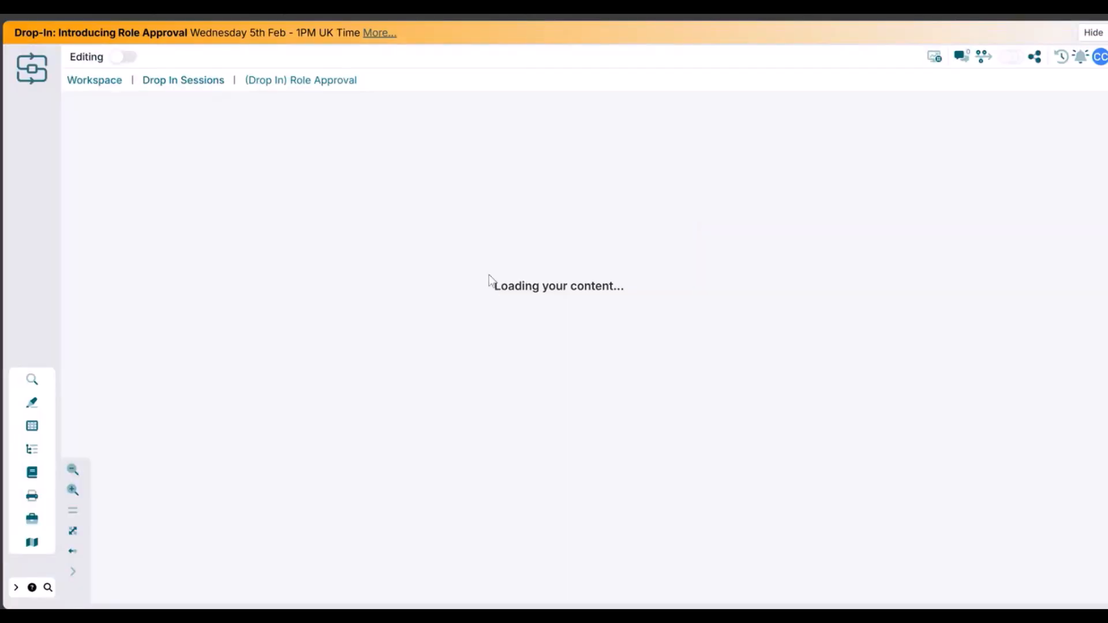
click(639, 501)
scroll(741, 417, down, 4)
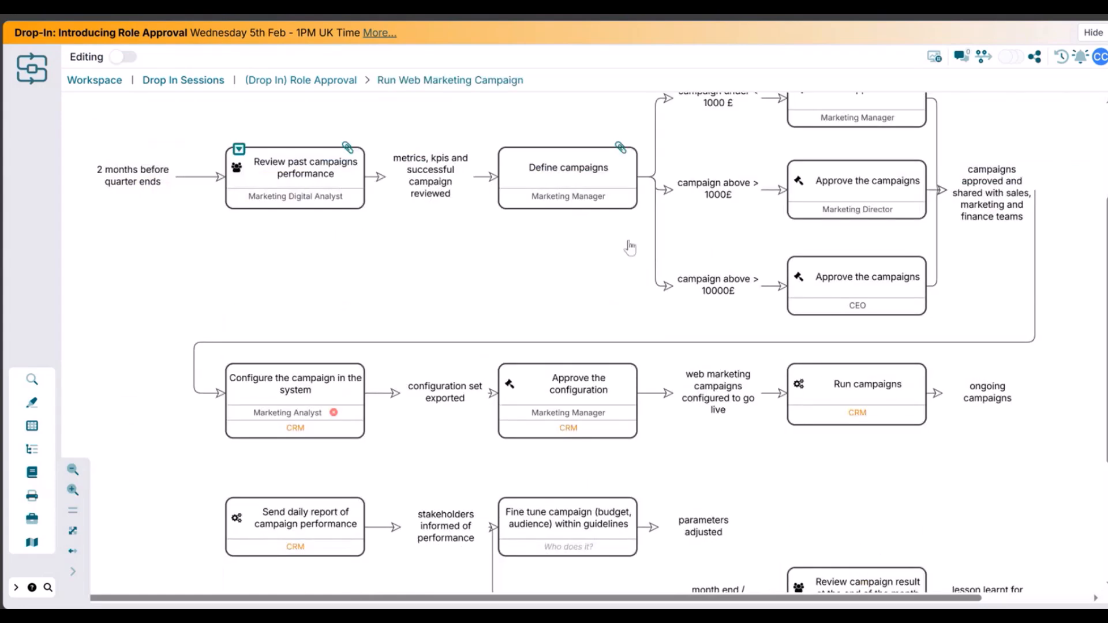
- Turn on editing and change the role on 'Configure the campaign in the system' from Marketing Analyst to Marketing Digital Analyst
click(123, 57)
double_click(351, 362)
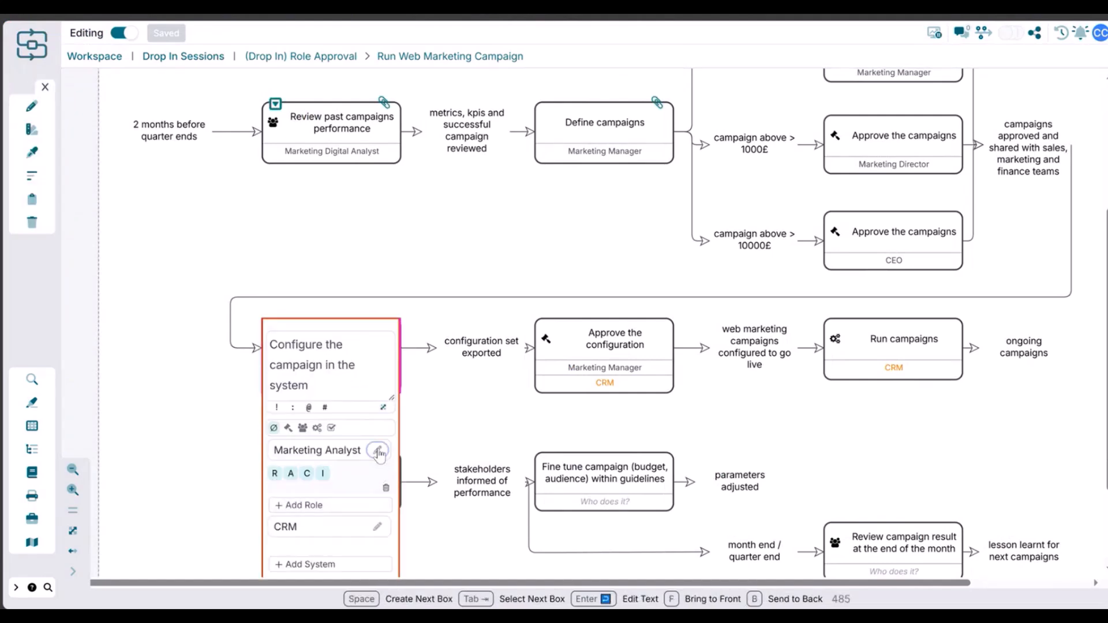
click(379, 456)
click(365, 493)
click(177, 448)
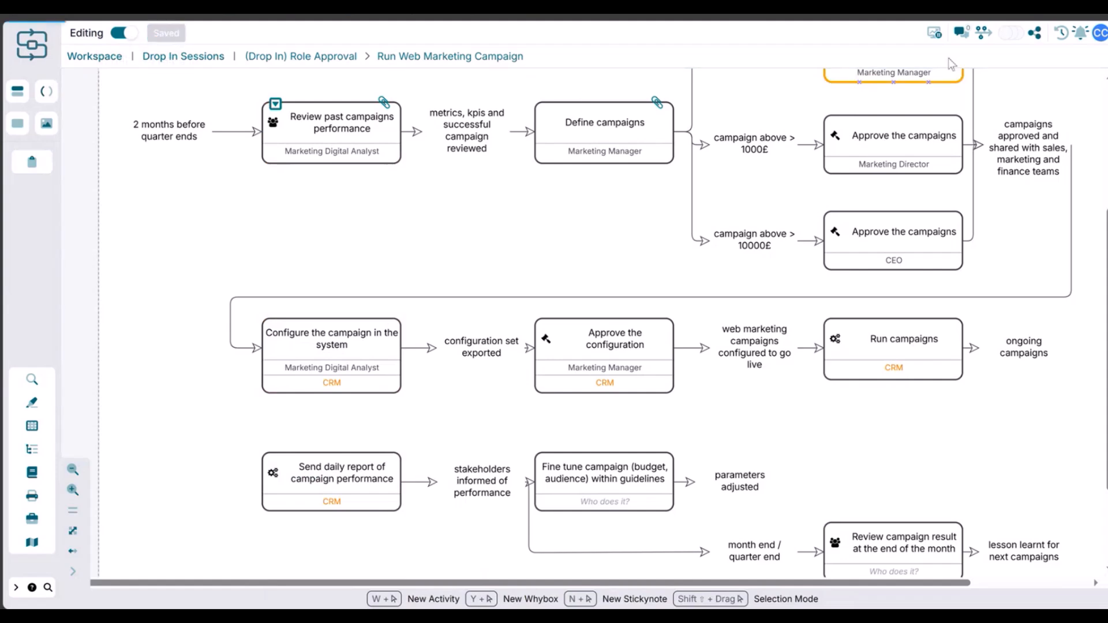
- Open the version history, check the editable revision's publishing status in the approval panel, then close it
click(982, 33)
click(725, 231)
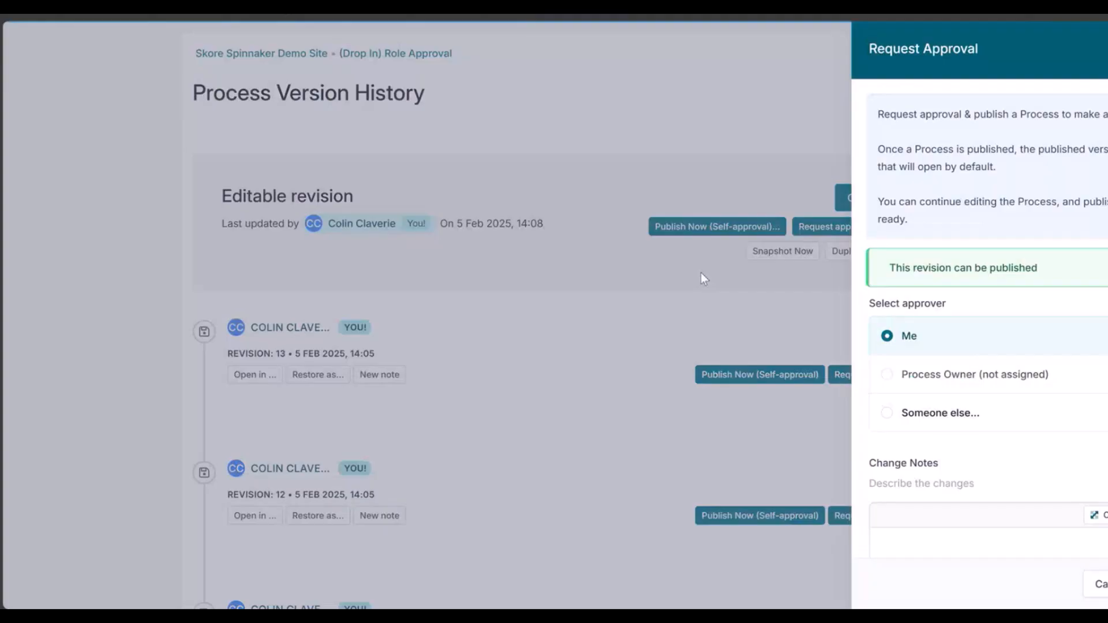
drag(793, 268, 916, 265)
click(915, 269)
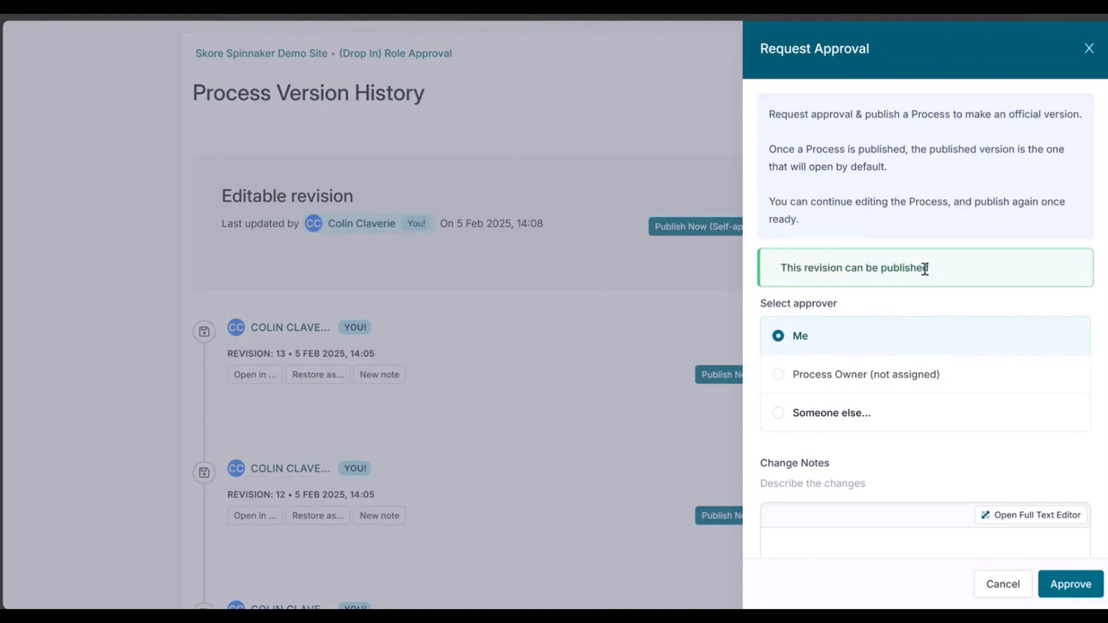
click(1090, 49)
- Go to the workspace's Roles section and open the Roles approval list
click(239, 55)
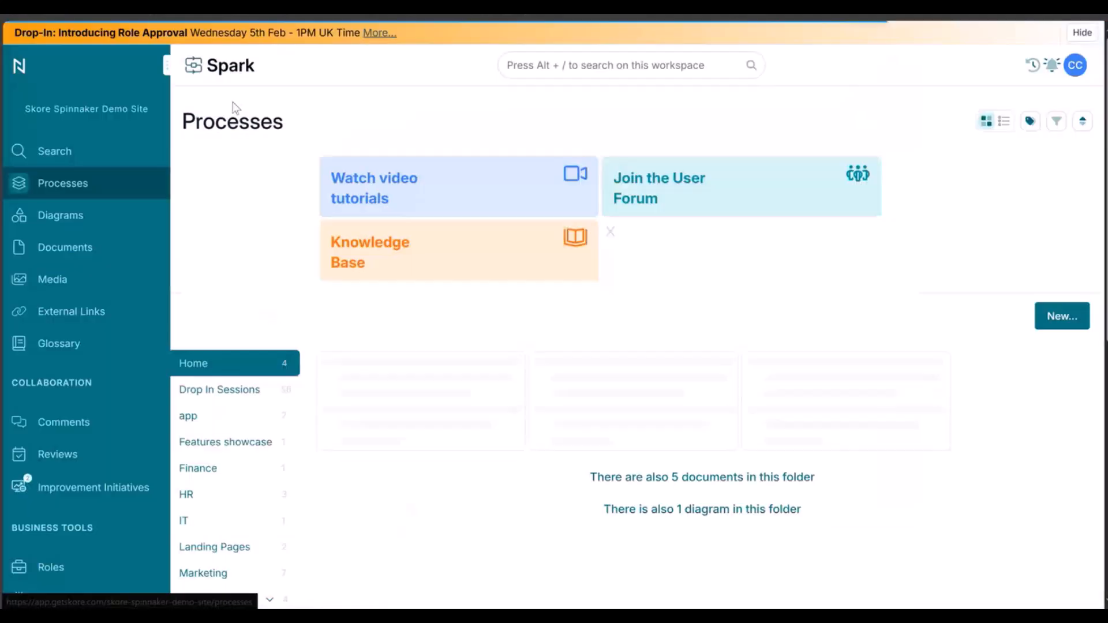
scroll(110, 405, down, 3)
click(99, 438)
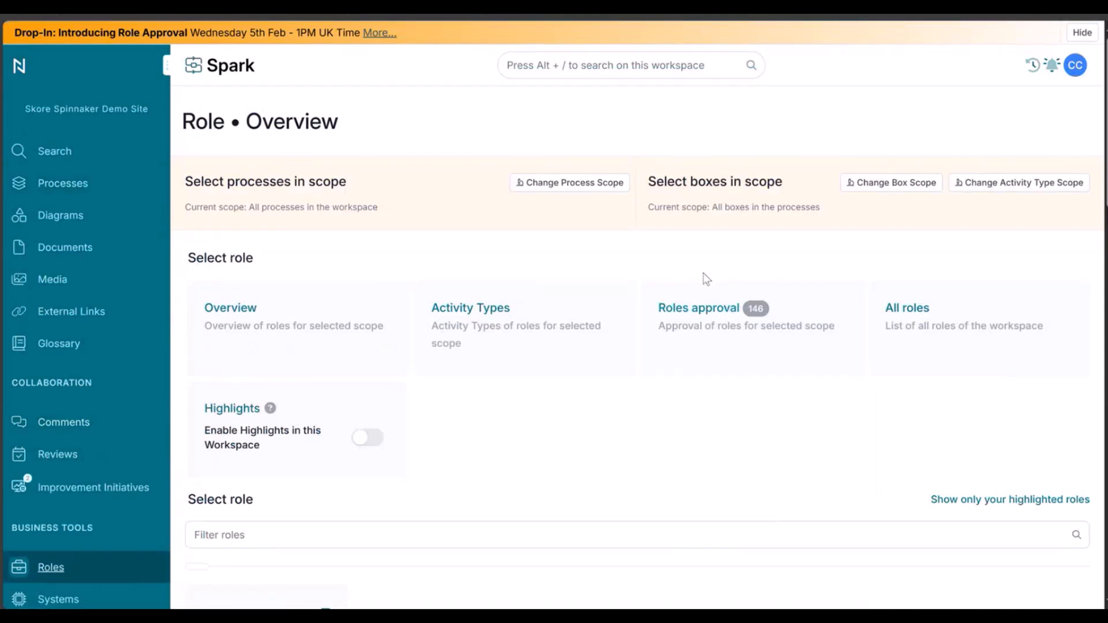
click(709, 311)
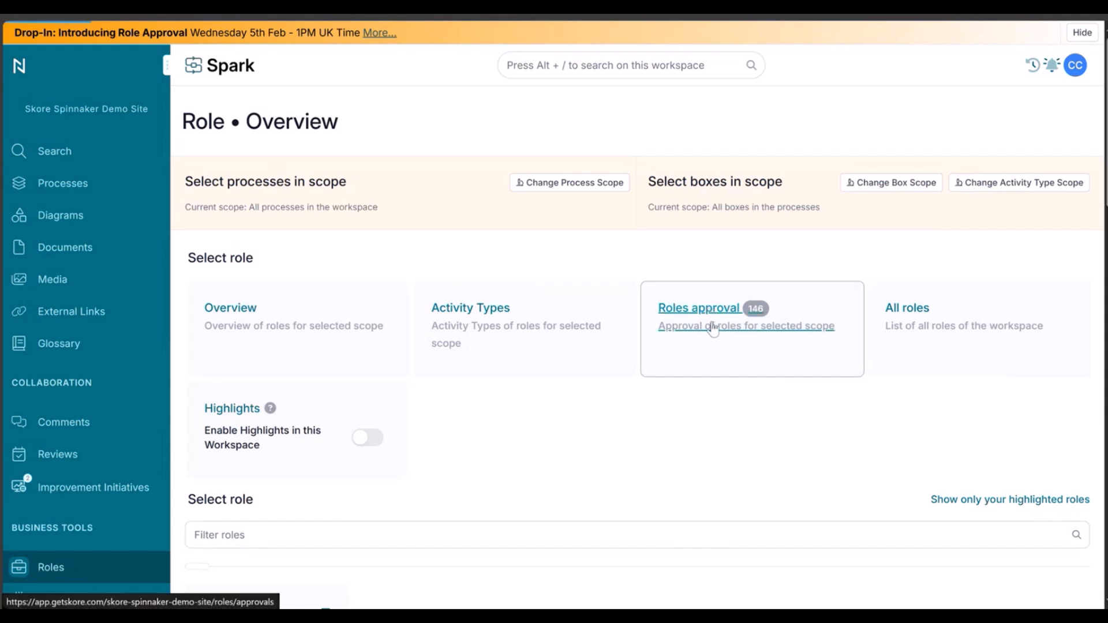
- Scroll through the workspace-wide role approvals list to review pending, approved and rejected roles
scroll(576, 359, down, 6)
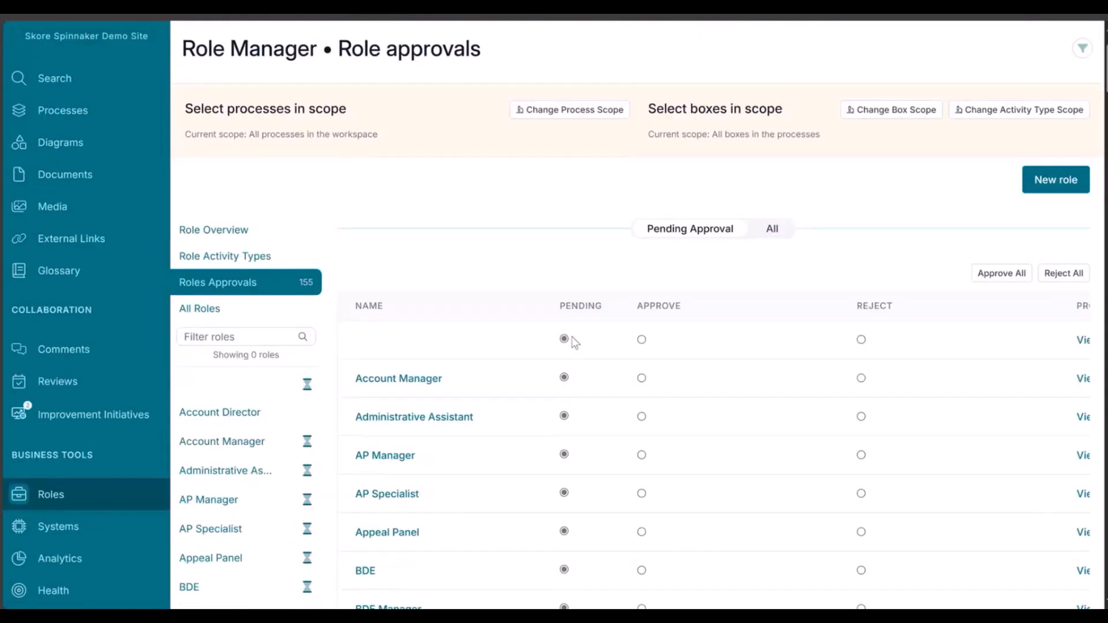
scroll(576, 287, down, 7)
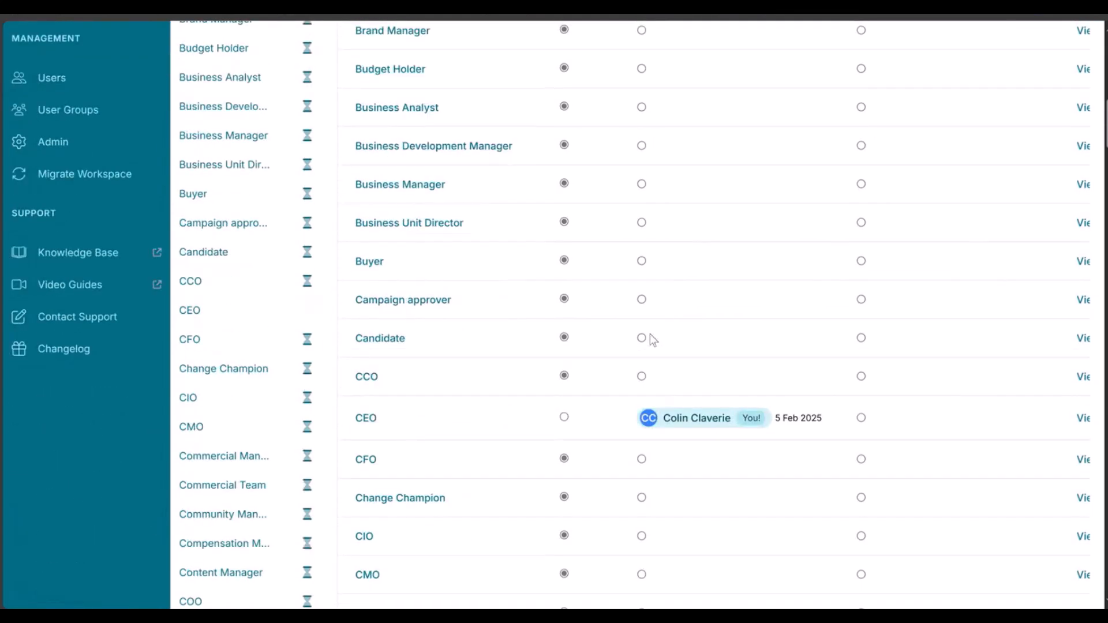
scroll(647, 334, down, 5)
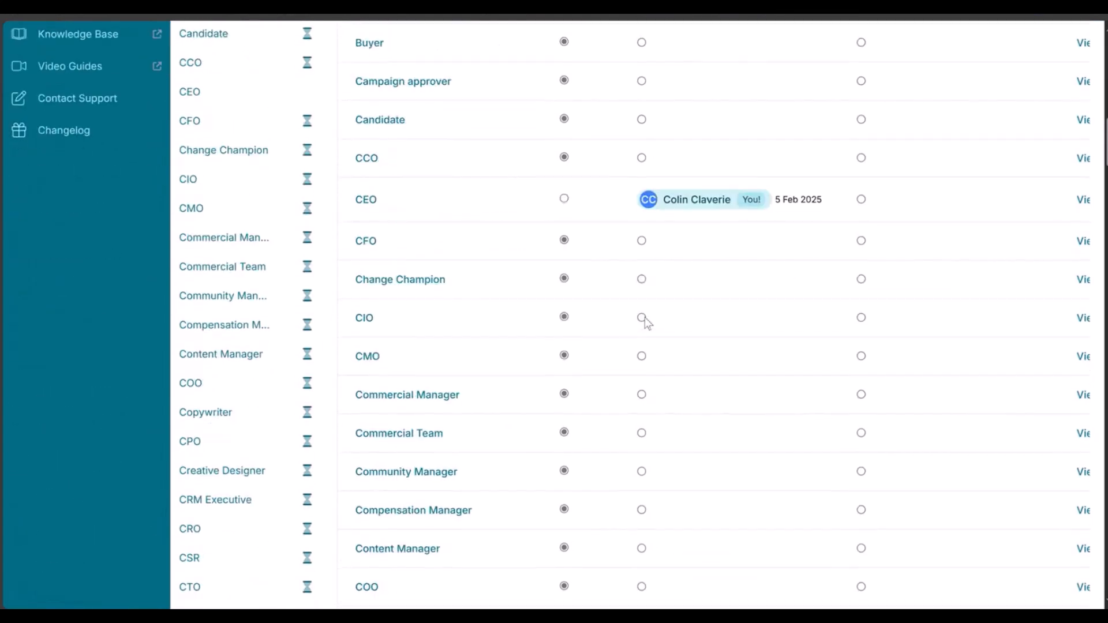
scroll(646, 322, down, 8)
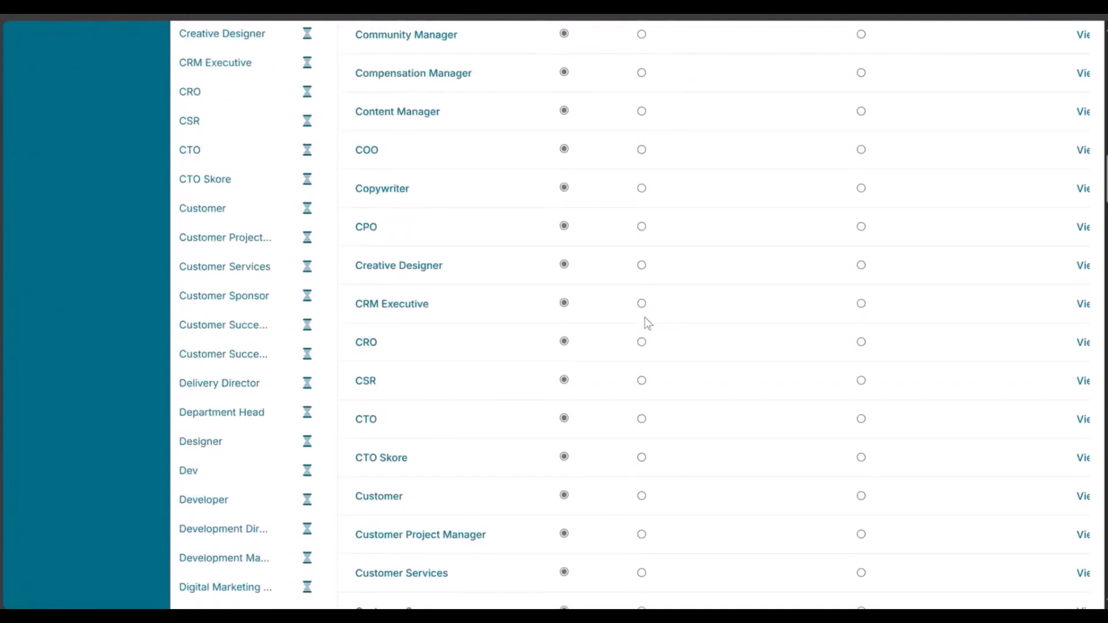
scroll(645, 322, down, 1)
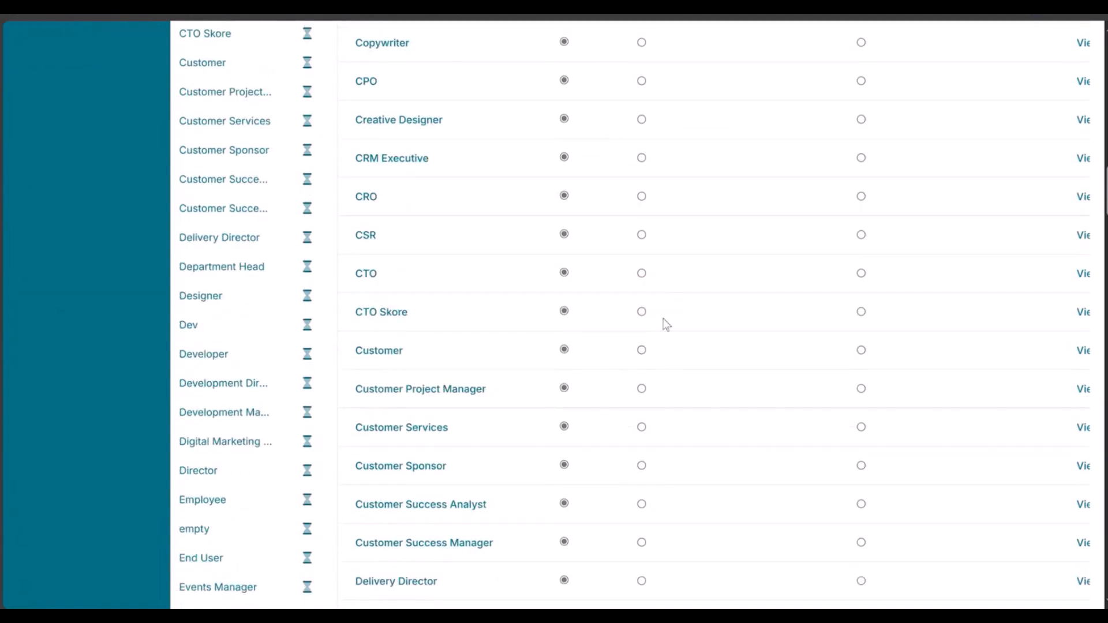
scroll(662, 323, down, 8)
scroll(659, 428, down, 20)
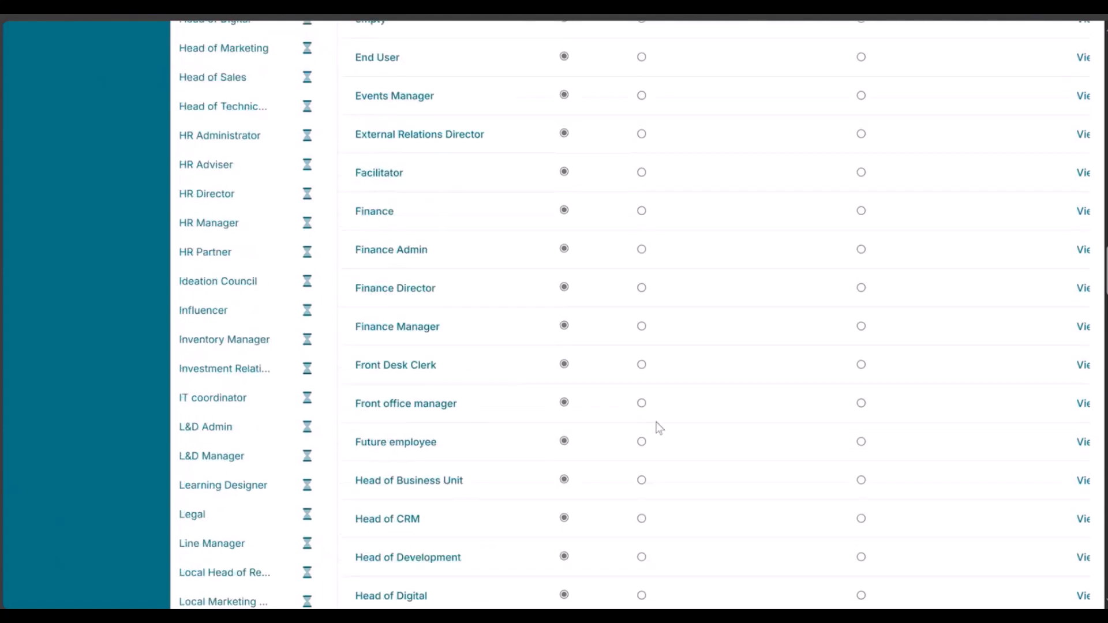
scroll(659, 427, down, 2)
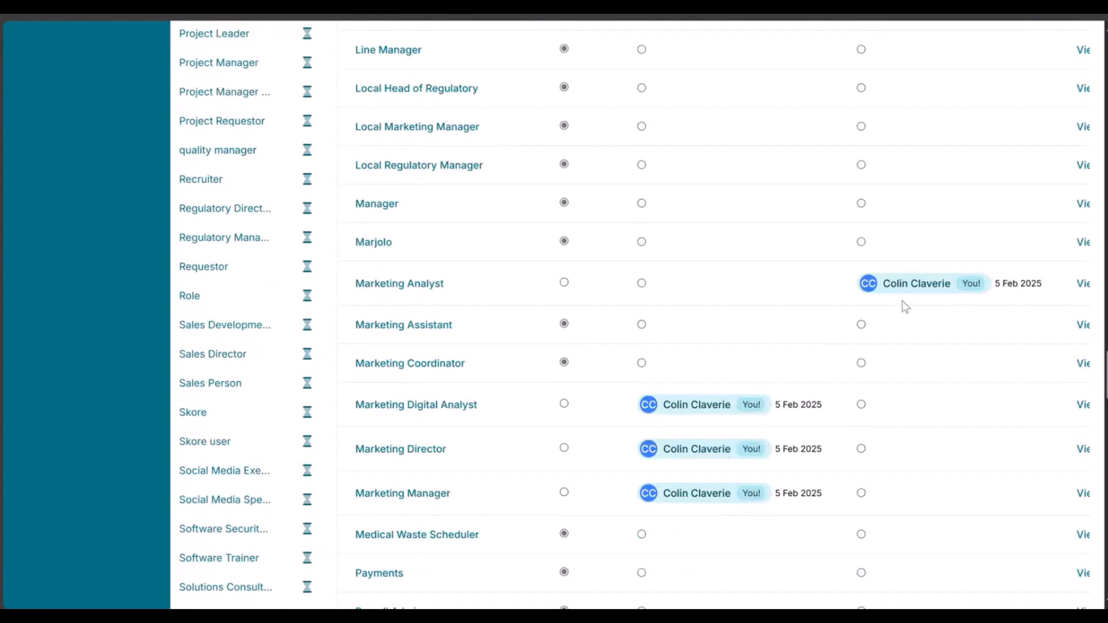
scroll(1096, 172, up, 20)
scroll(1095, 172, up, 10)
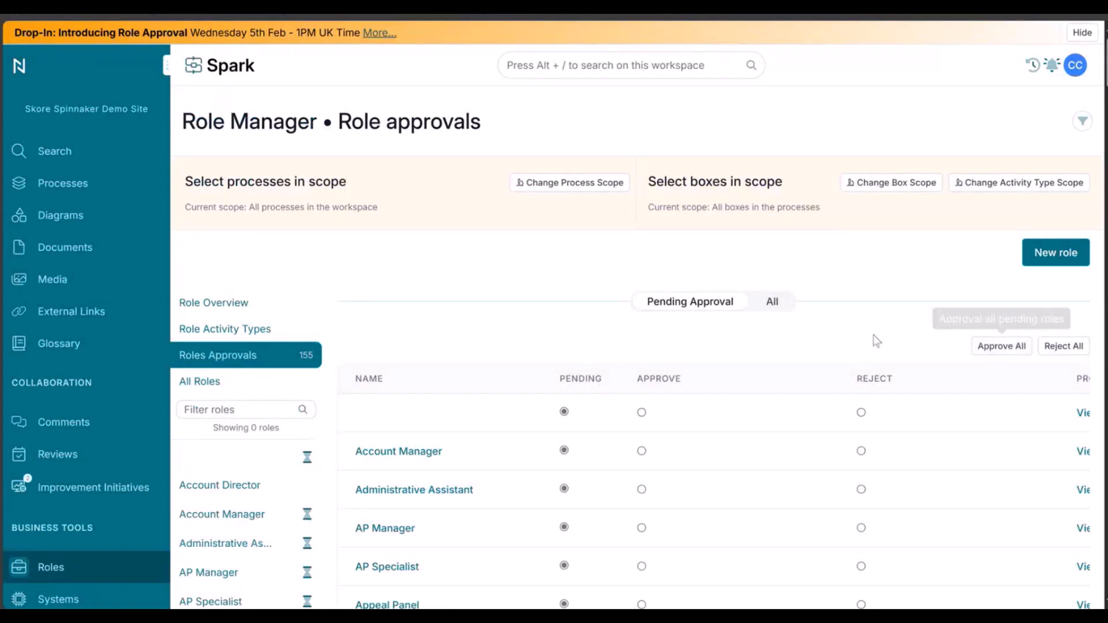
scroll(883, 312, down, 5)
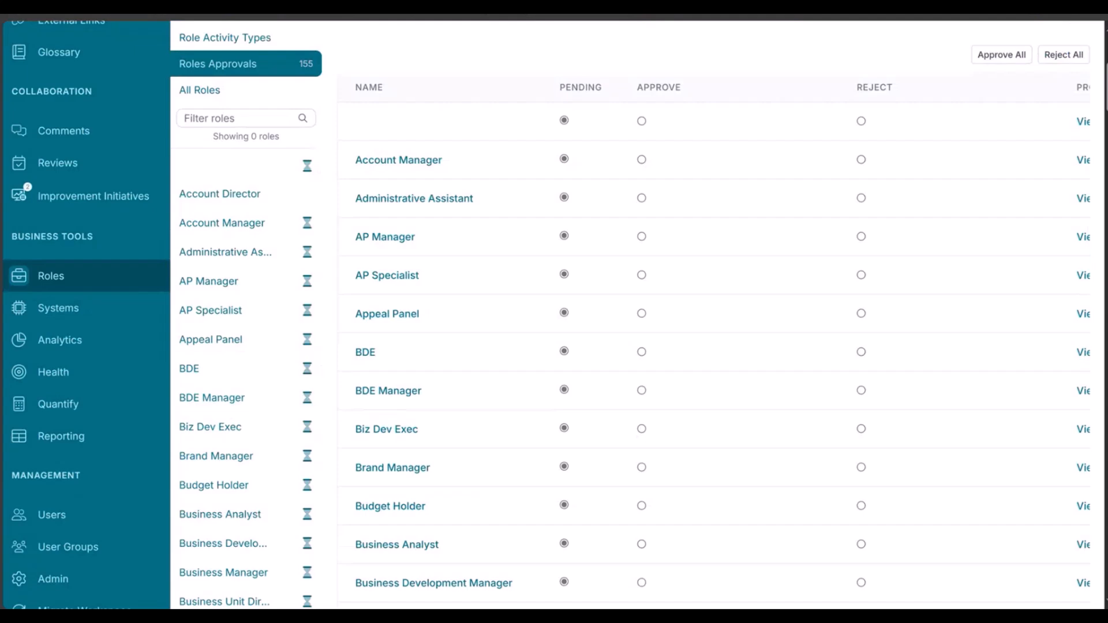
scroll(716, 312, down, 15)
scroll(716, 312, down, 20)
scroll(716, 312, up, 20)
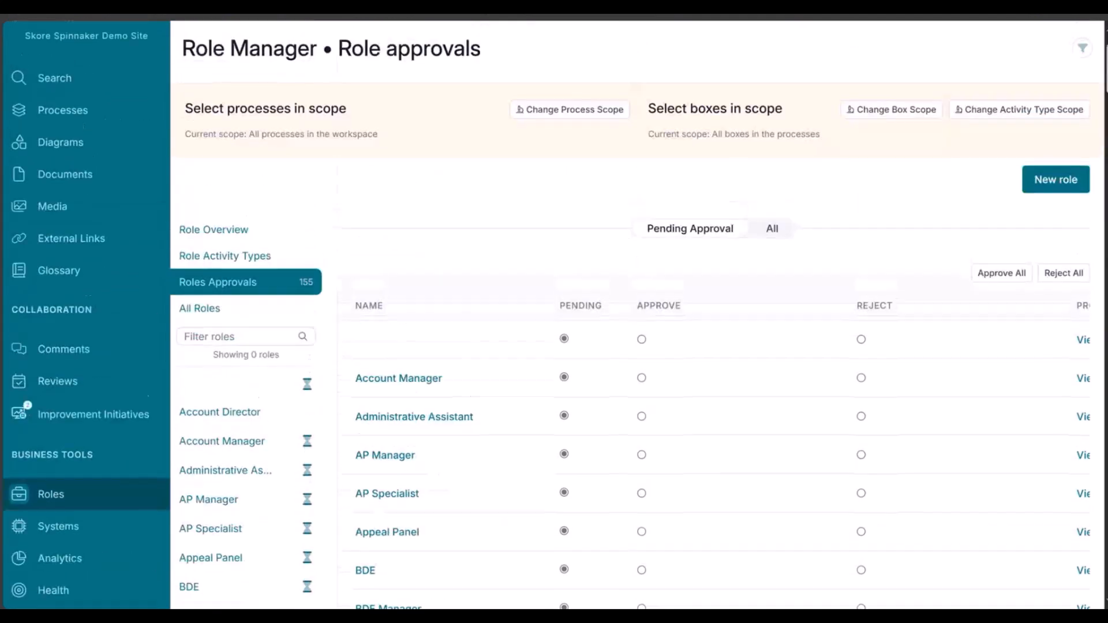
scroll(551, 314, up, 2)
- Open the Account Manager role and examine its pending approval notice
scroll(421, 168, down, 5)
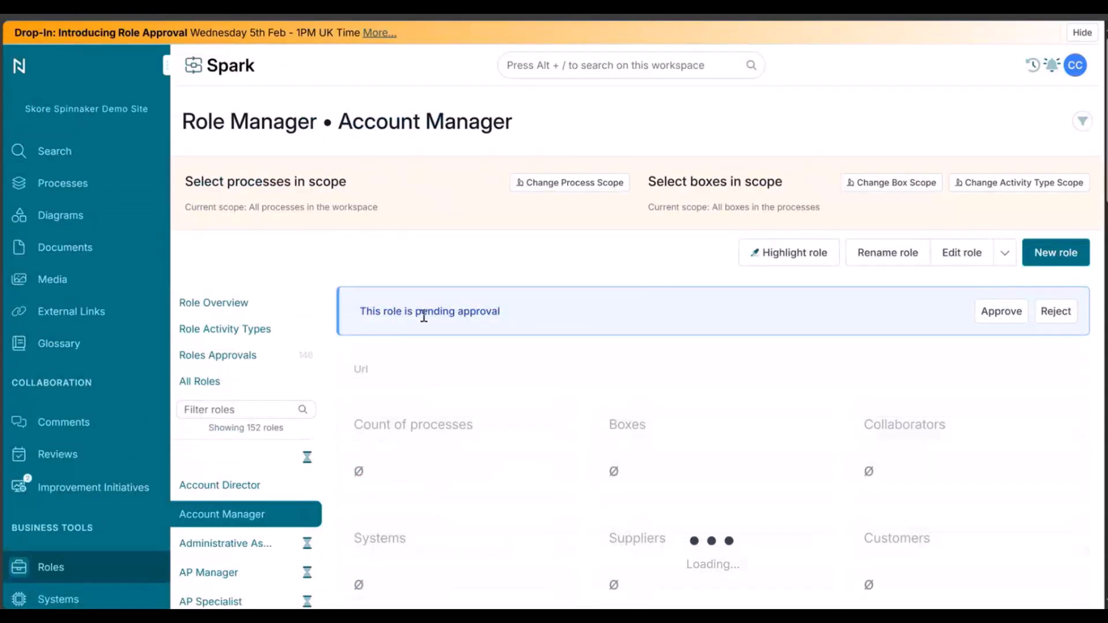
drag(358, 312, 487, 312)
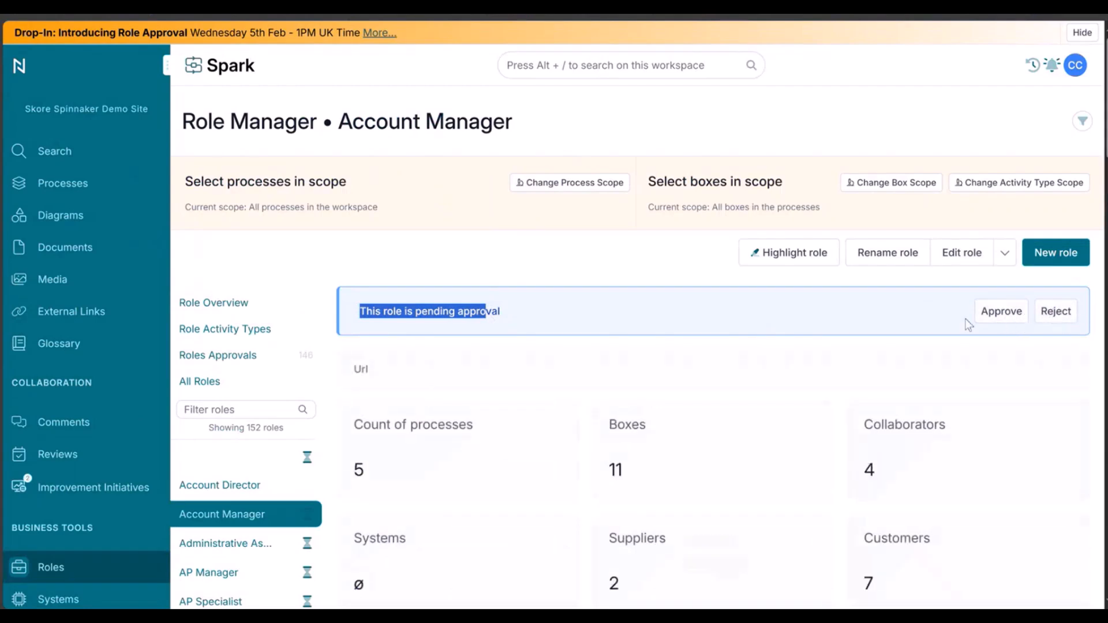
click(619, 310)
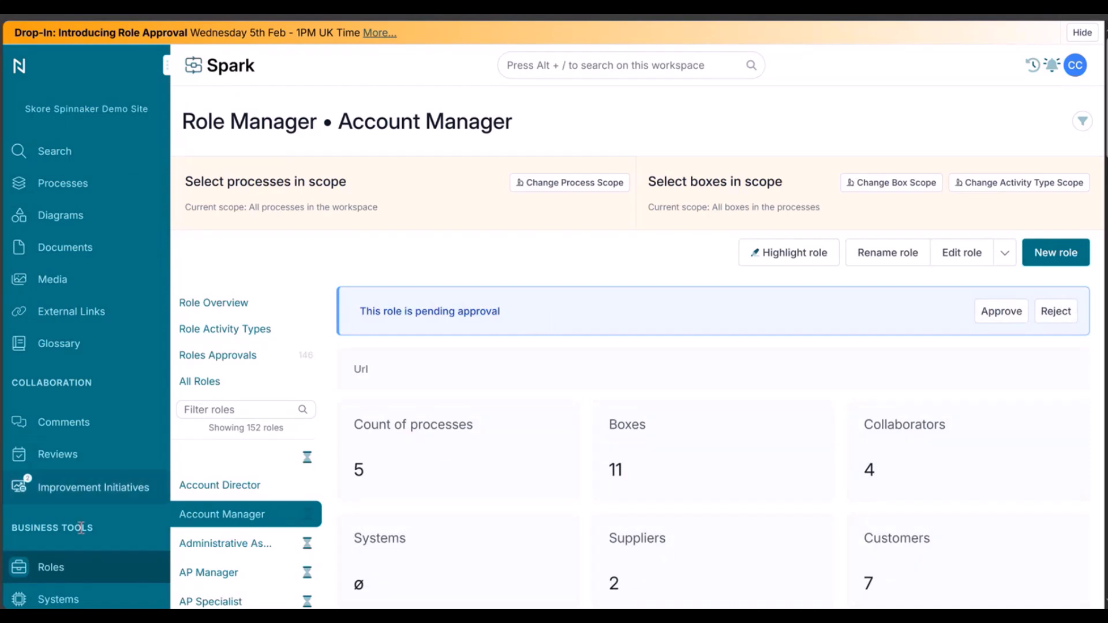
- Open the workspace administration Permissions settings and review the Approve Role and Approve System sections
scroll(92, 564, down, 5)
click(91, 579)
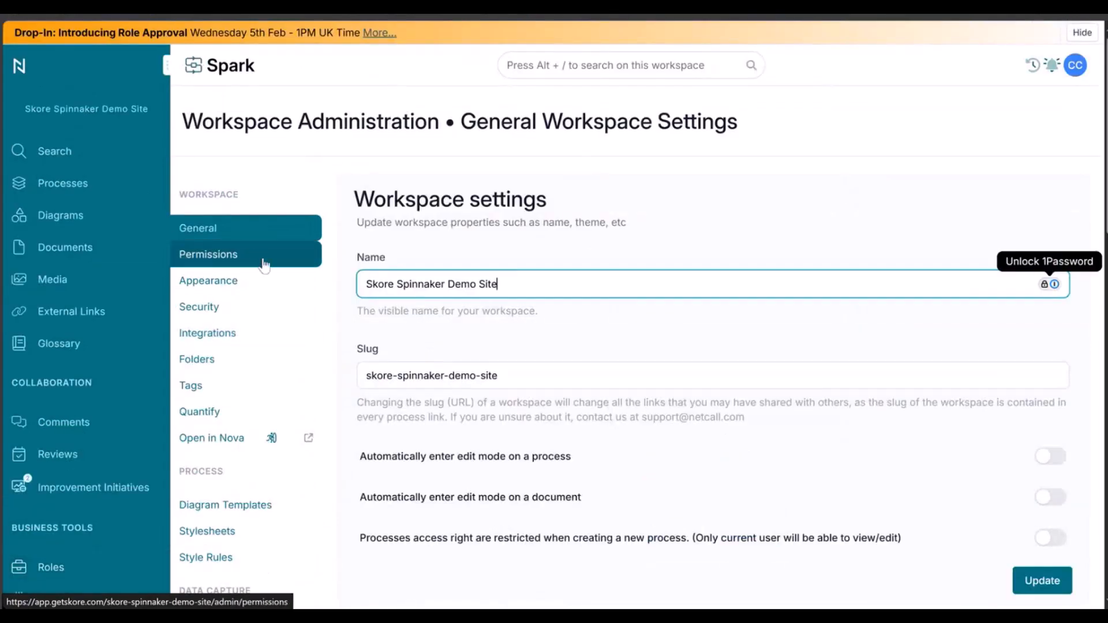
click(250, 266)
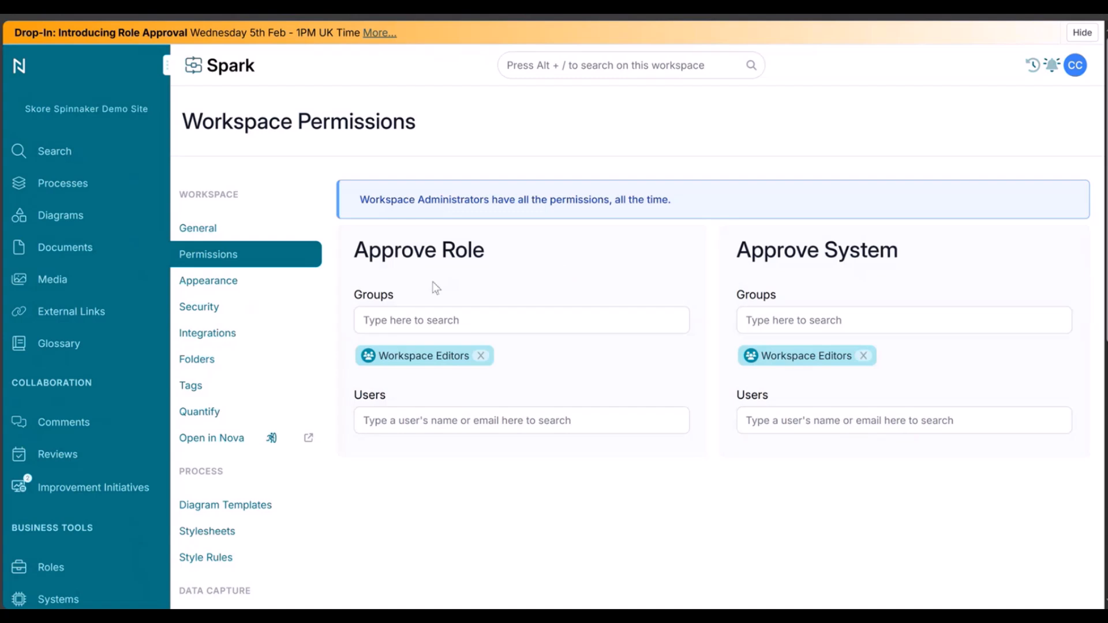
drag(383, 250, 472, 257)
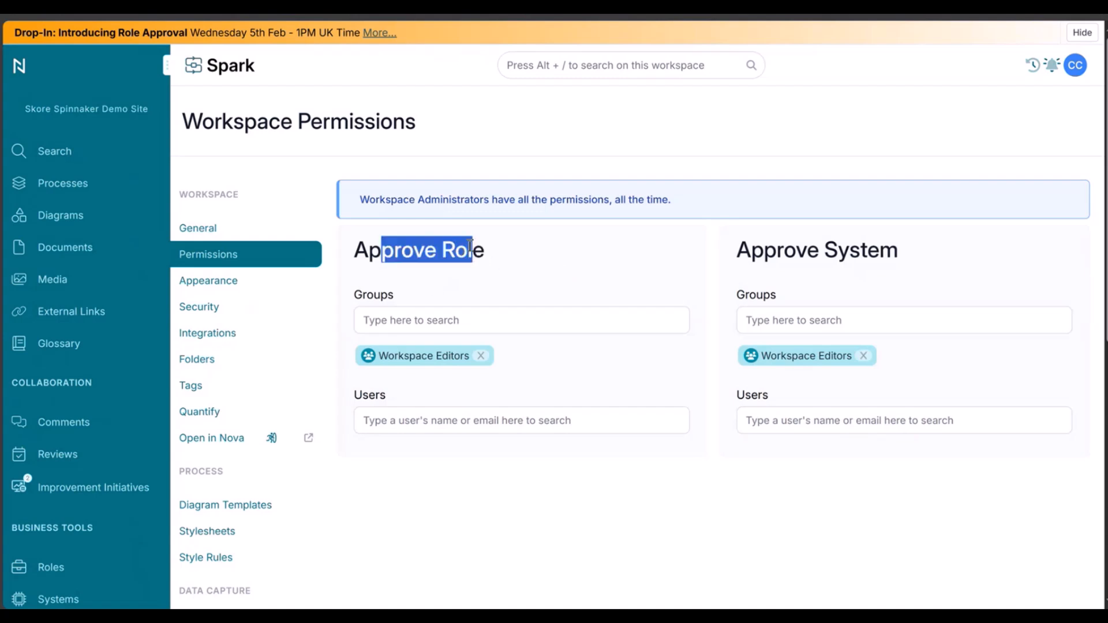
click(371, 214)
drag(363, 203, 459, 210)
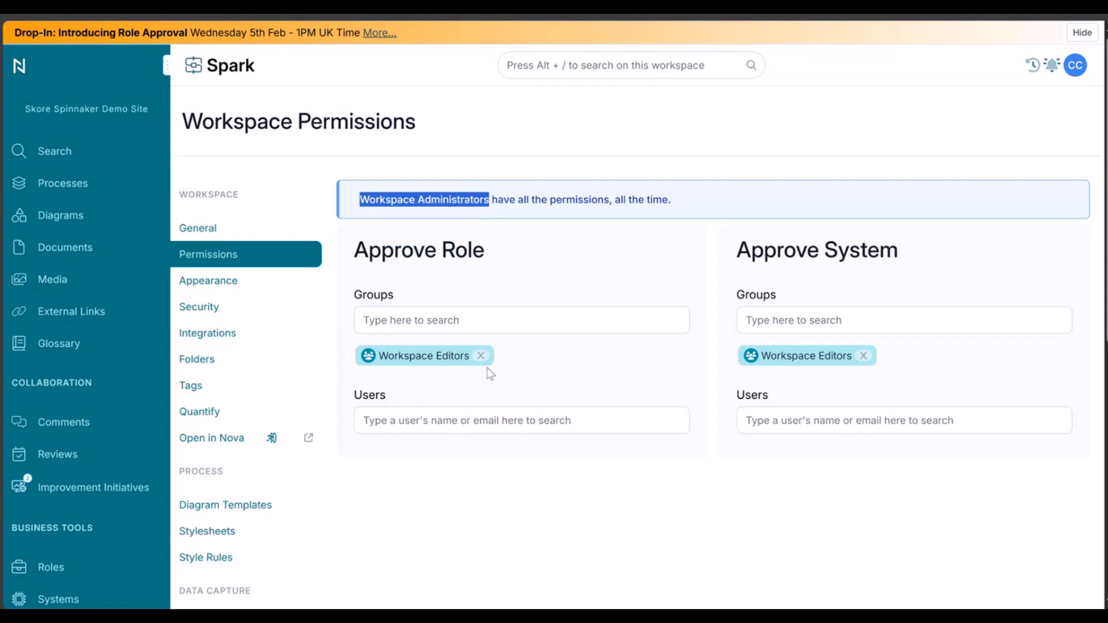
click(566, 251)
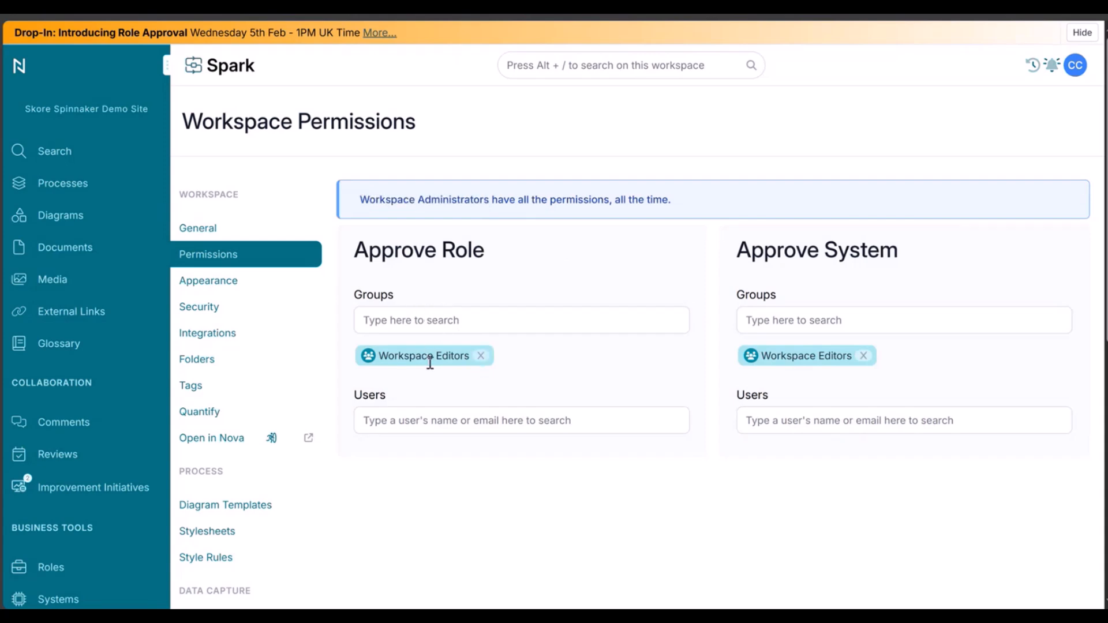
- Remove the Workspace Editors group from Approve Role and add two individual users as role approvers
drag(378, 356, 453, 357)
click(452, 371)
click(482, 357)
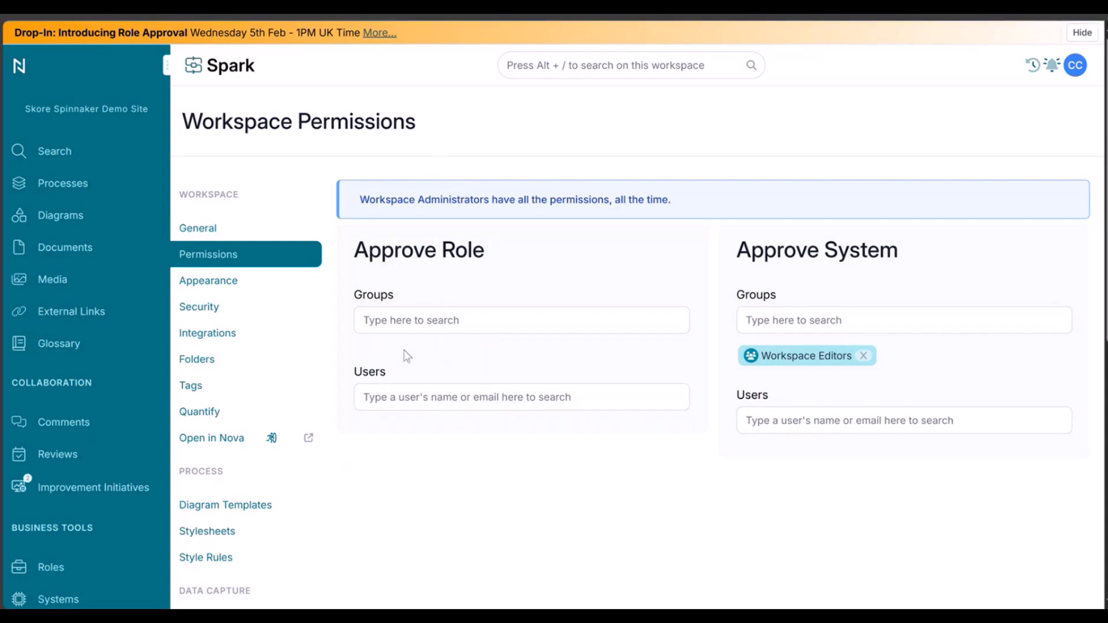
click(426, 399)
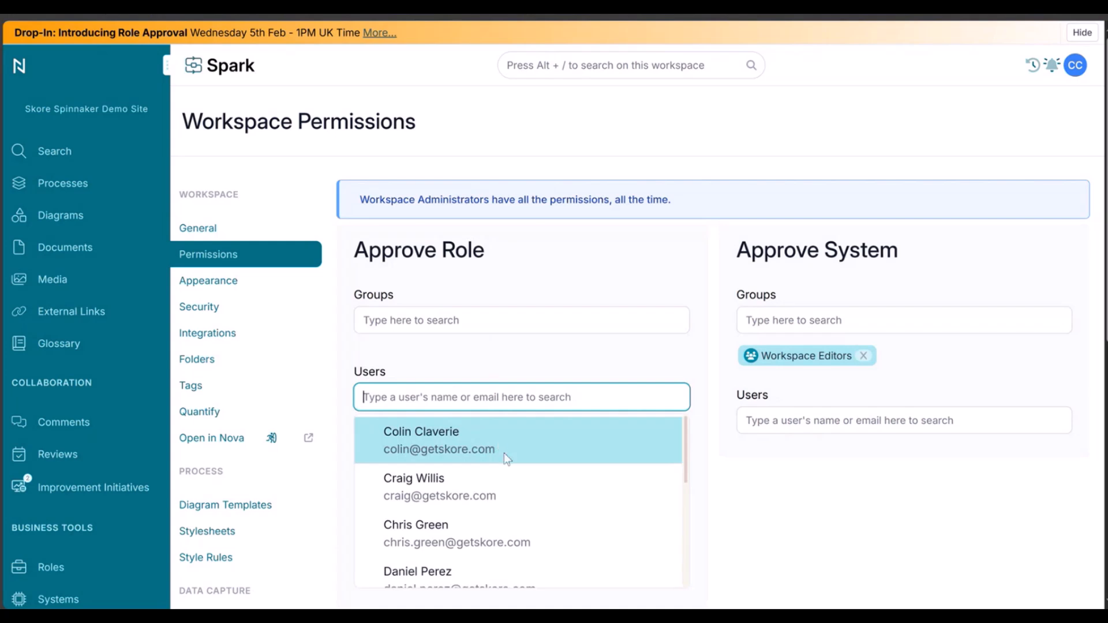
scroll(486, 508, down, 2)
click(485, 502)
scroll(508, 525, down, 1)
scroll(522, 535, down, 1)
click(542, 557)
click(576, 360)
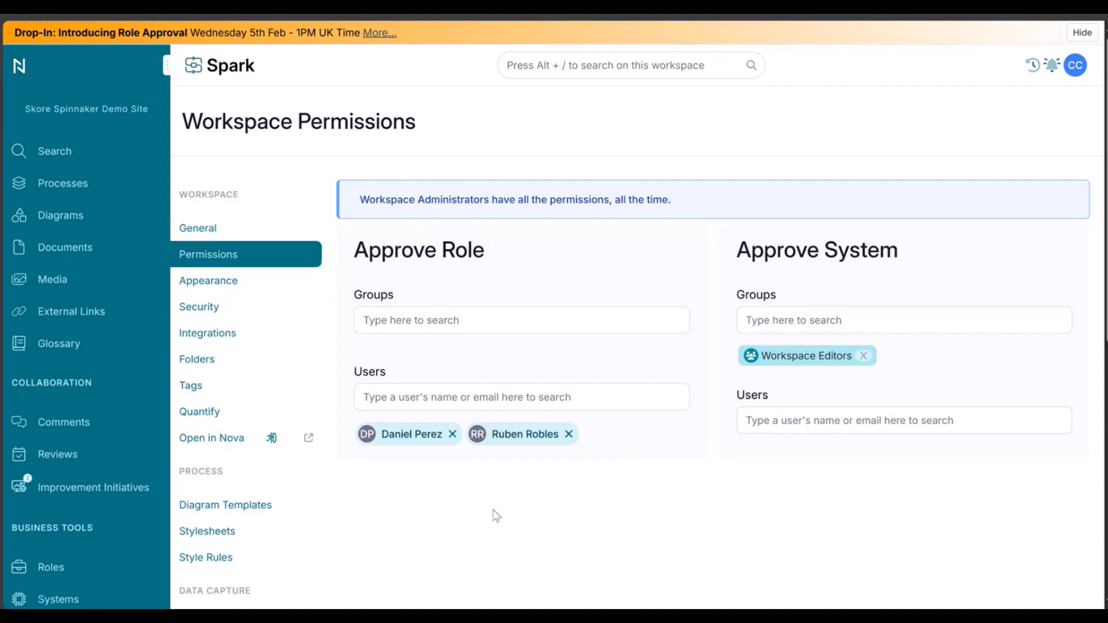
scroll(498, 527, down, 3)
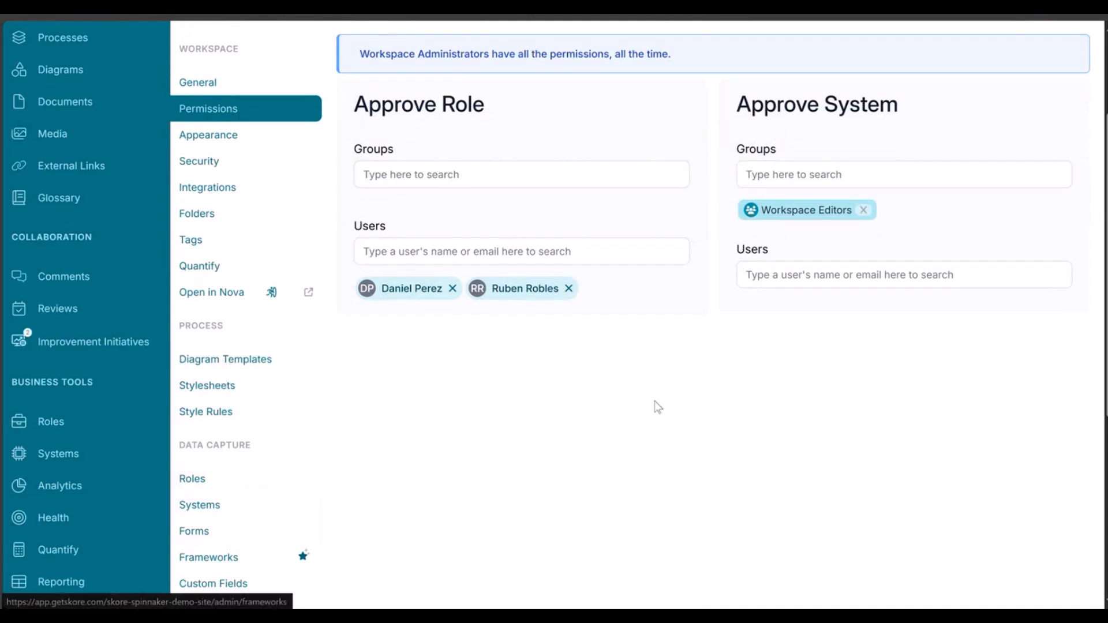
scroll(717, 405, up, 3)
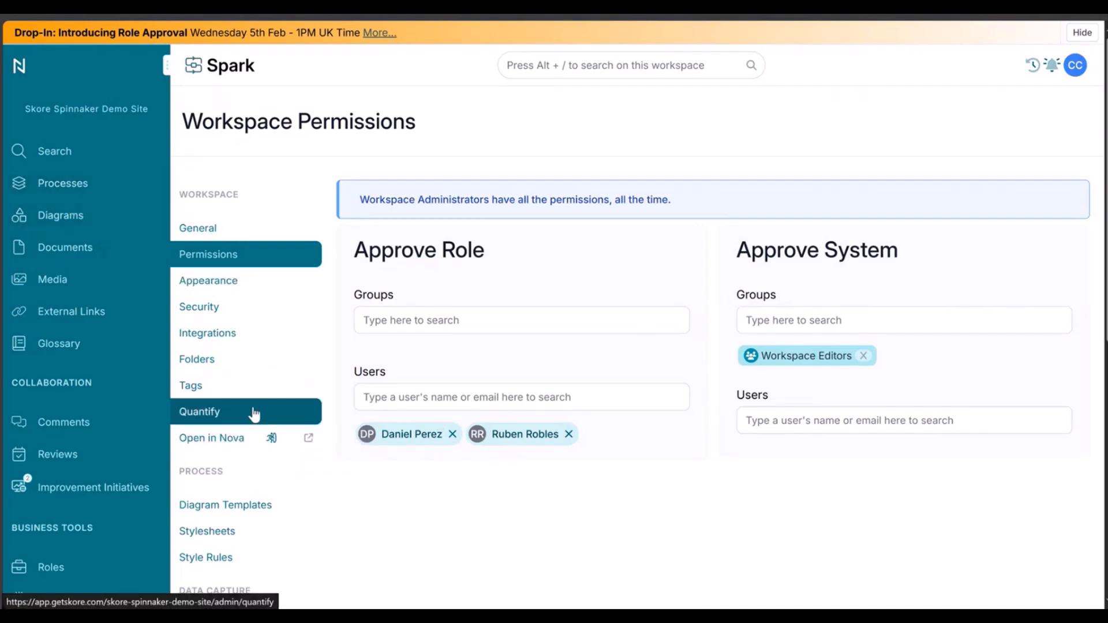
- Review the General workspace settings, including the Role Approval and Prevent Process Publication if unapproved Roles flags, then return to Permissions
click(255, 231)
scroll(631, 365, down, 5)
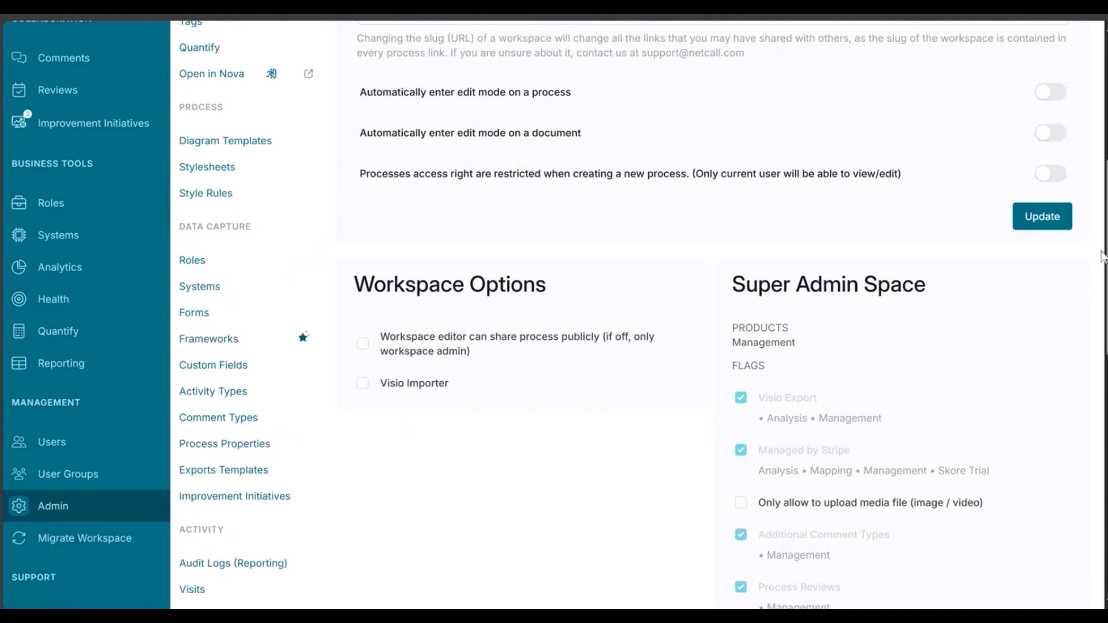
scroll(750, 495, down, 10)
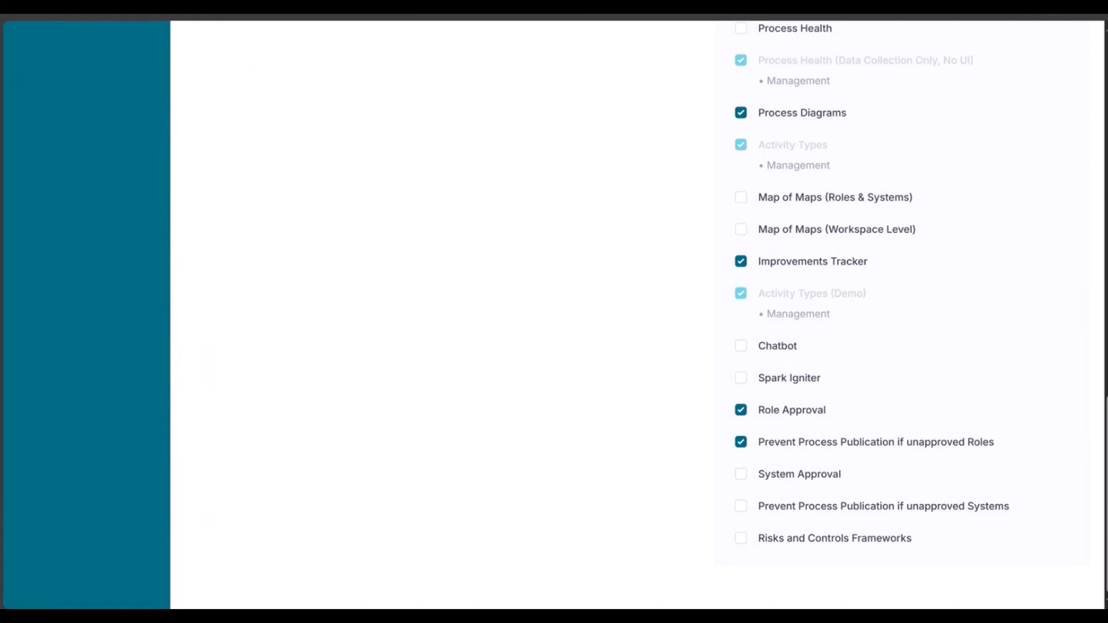
scroll(1045, 475, up, 5)
scroll(1044, 476, up, 15)
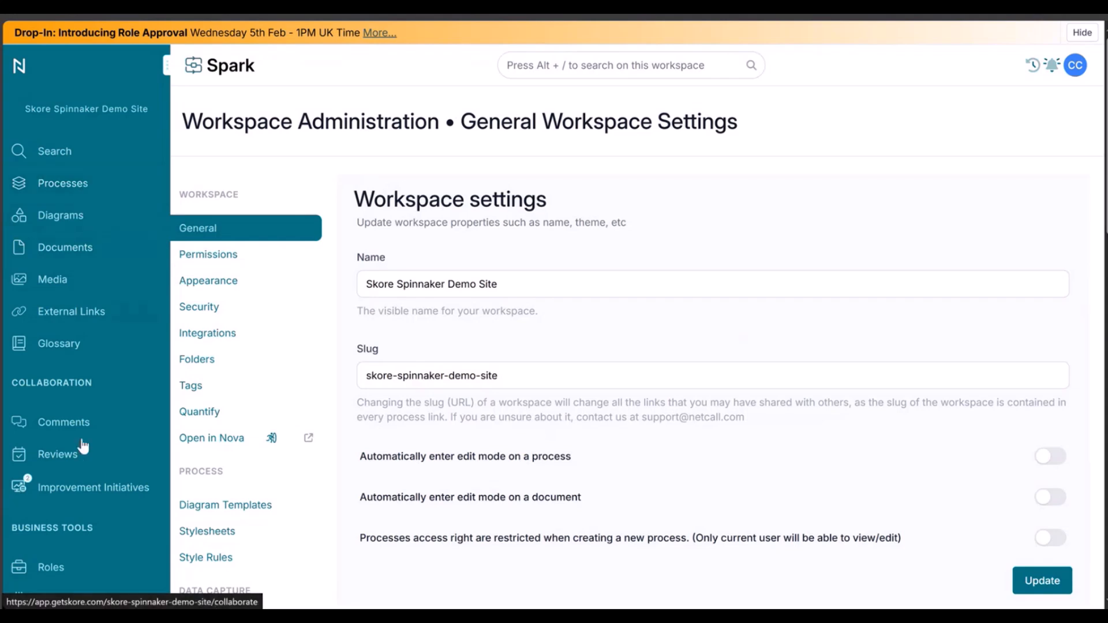
click(261, 256)
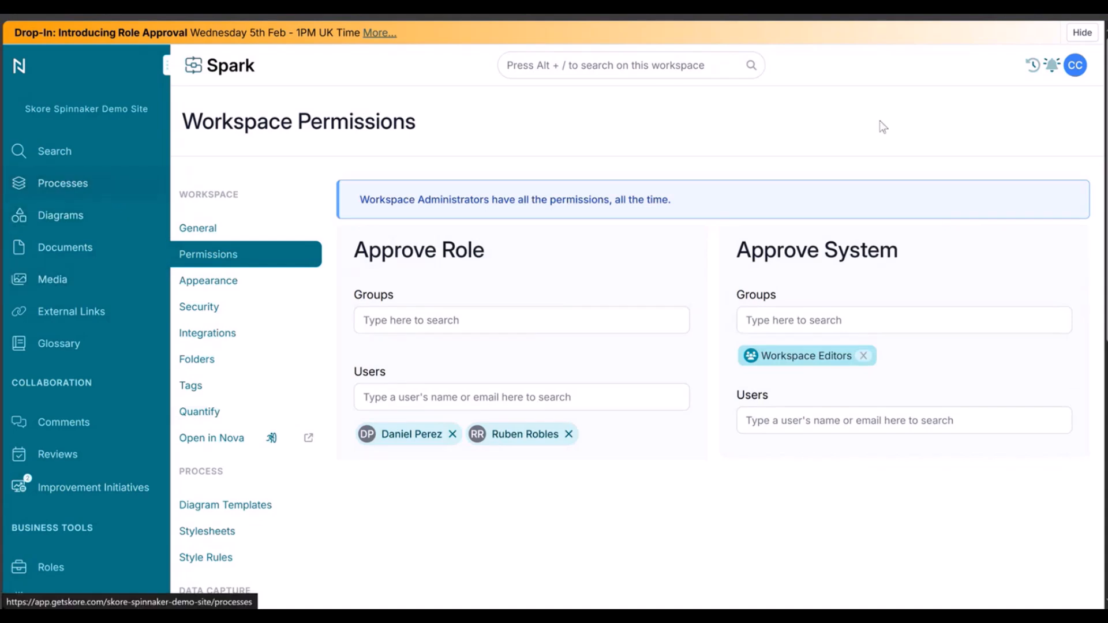
- Reopen the (Drop In) Role Approval process from recently visited items and drill into its Run Web Marketing Campaign sub-process
click(1032, 66)
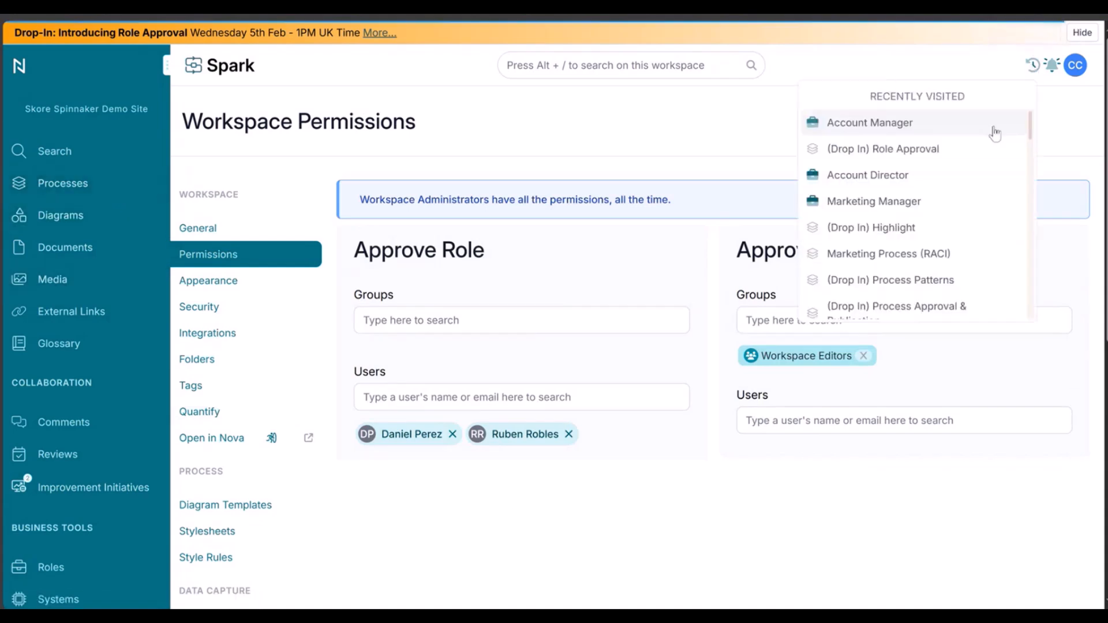
click(866, 149)
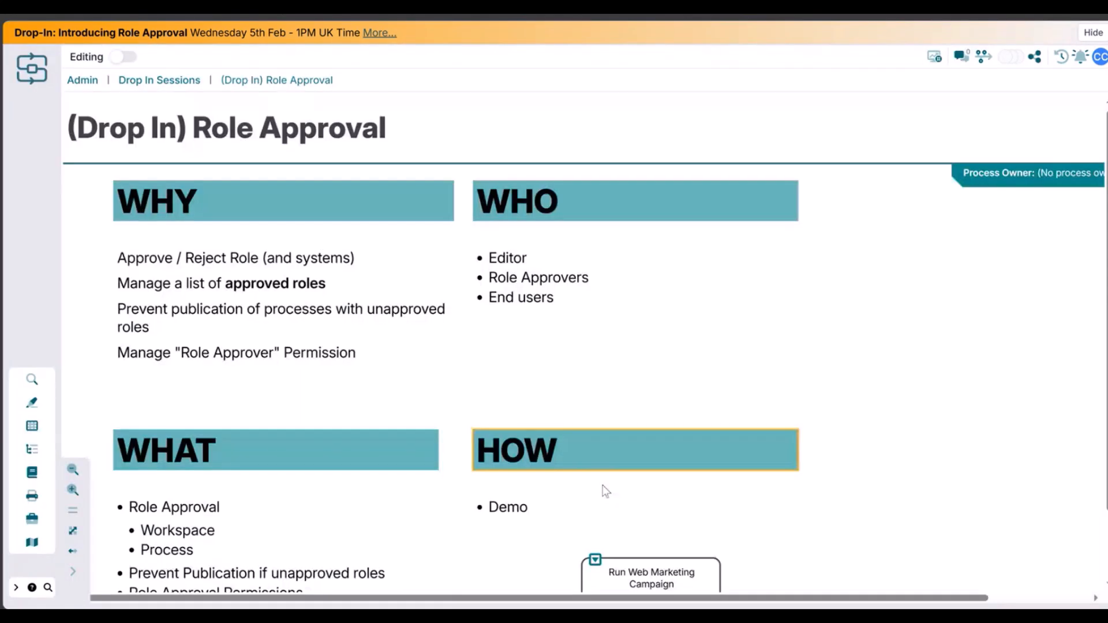
click(593, 561)
scroll(549, 356, down, 3)
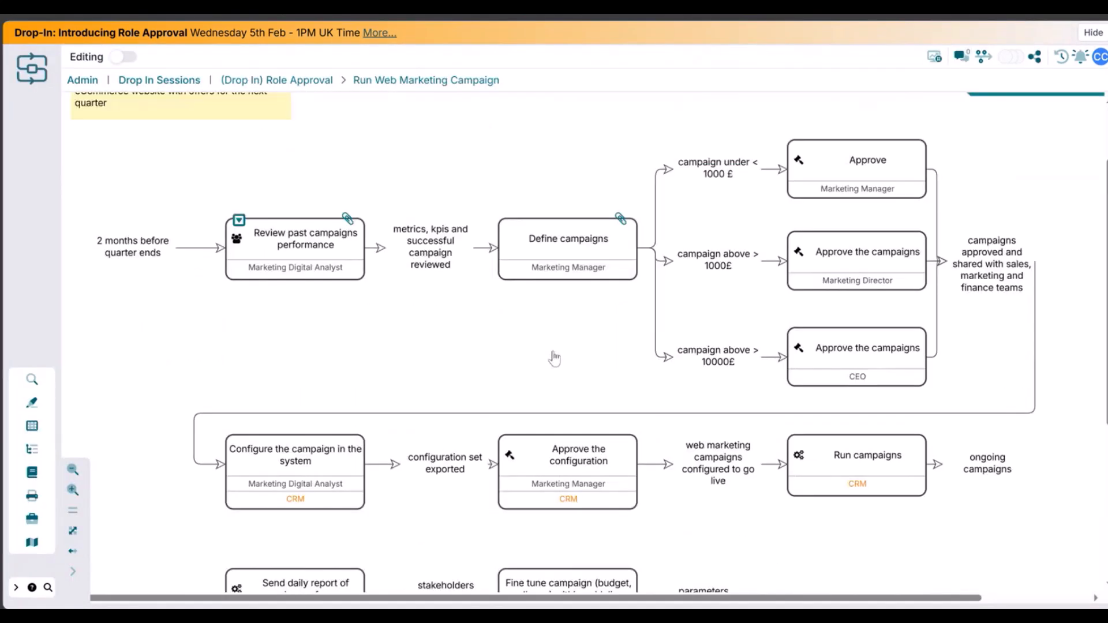